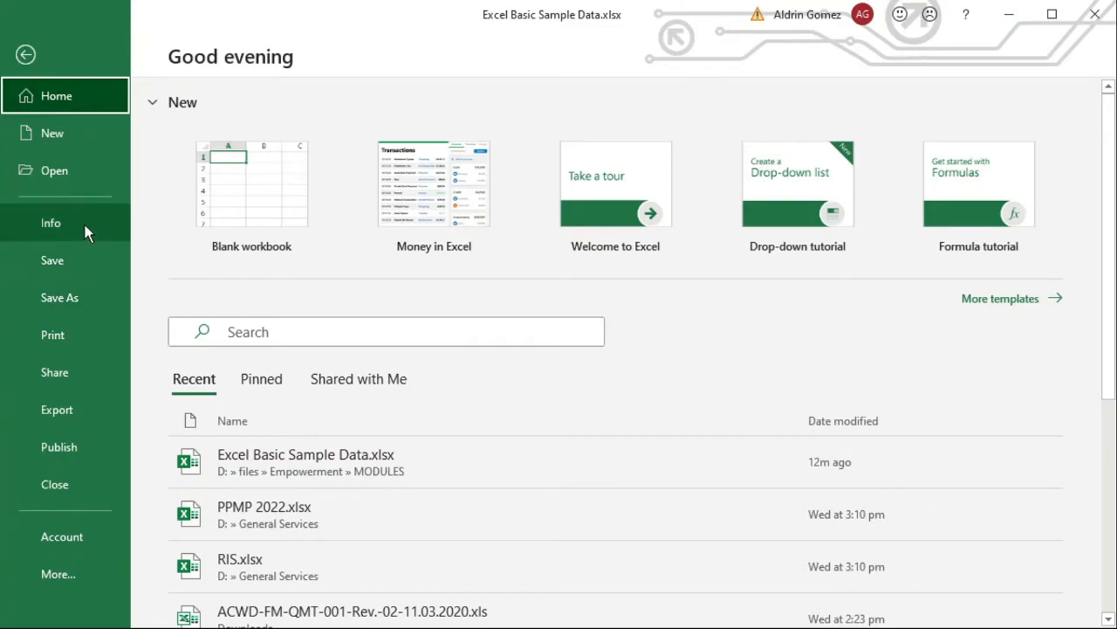
# Step: Return to the worksheet and examine the commands available for inserting, drawing, page layout, formulas, data, reviewing and viewing
pyautogui.press('Escape')
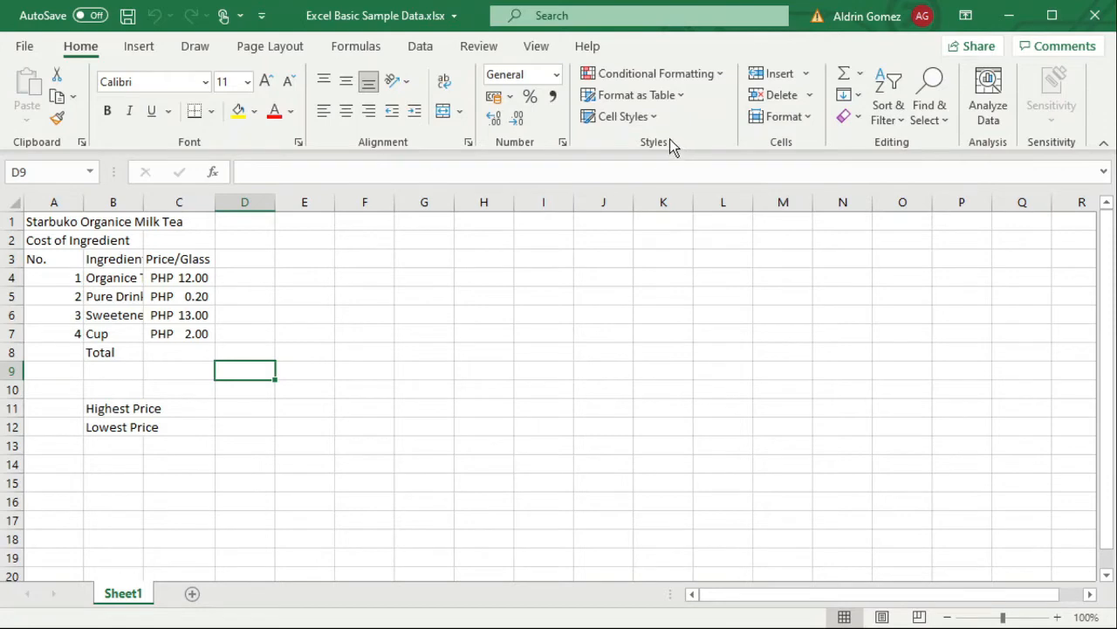
pyautogui.click(129, 55)
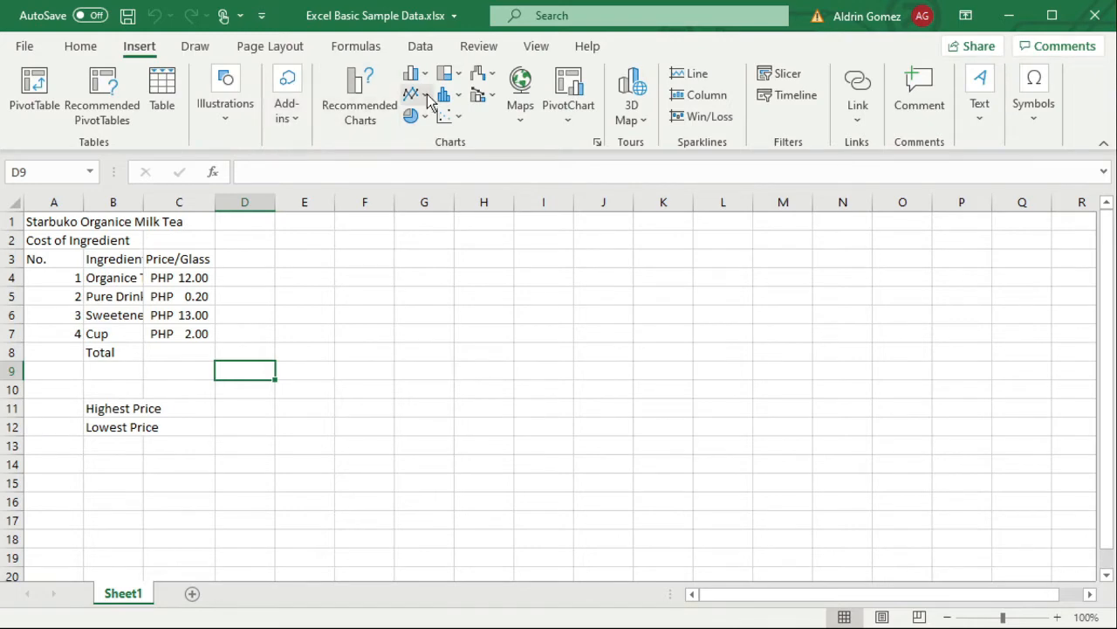
pyautogui.click(194, 45)
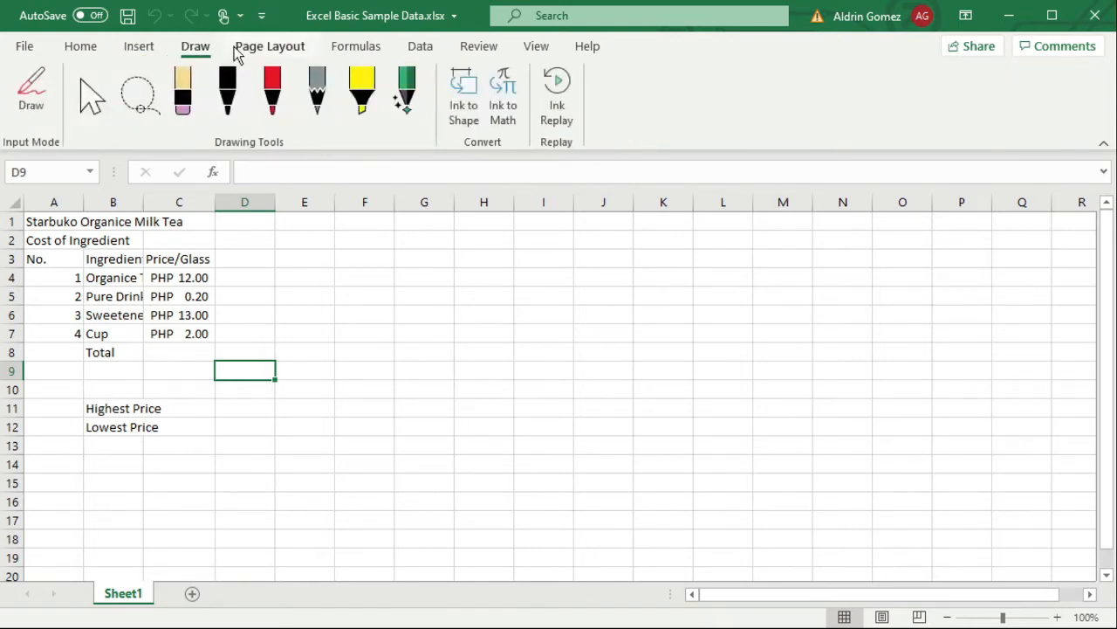
pyautogui.click(276, 51)
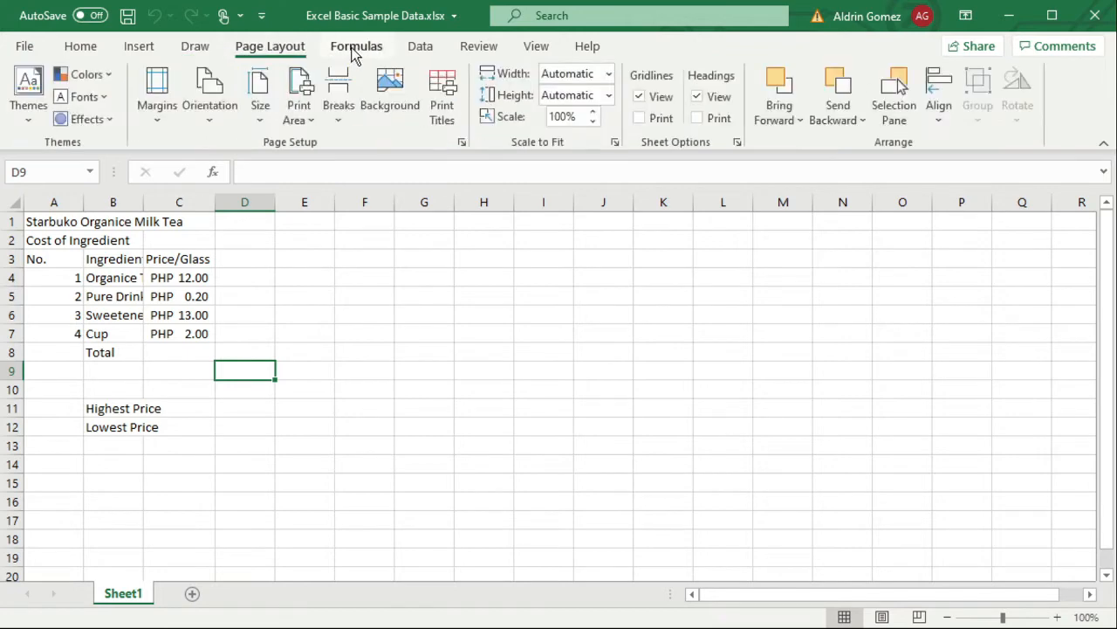
pyautogui.click(355, 51)
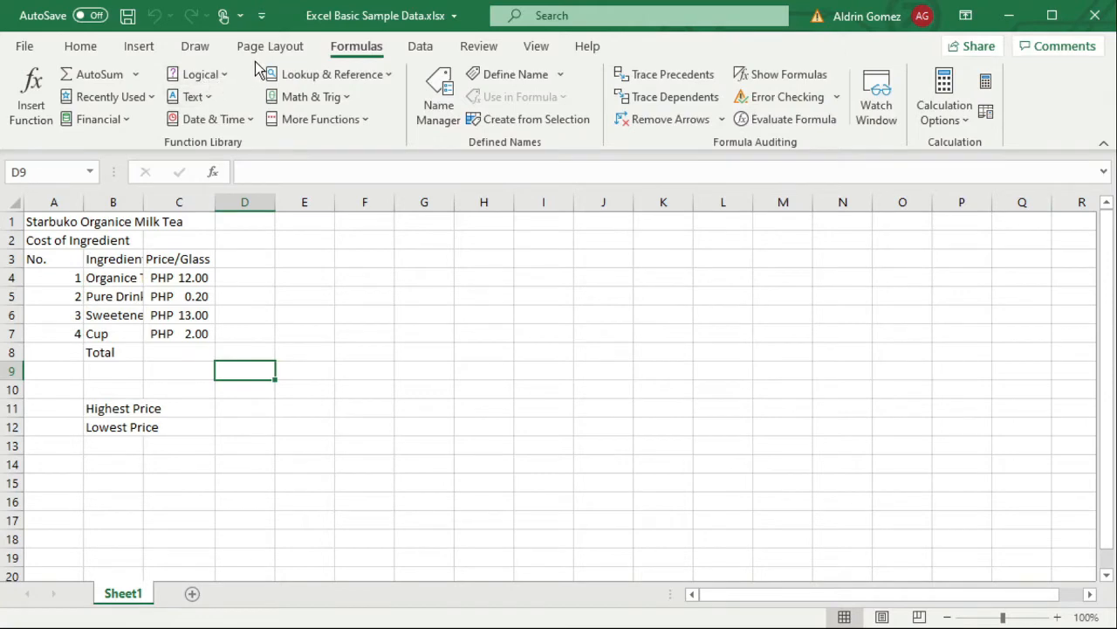
pyautogui.click(422, 48)
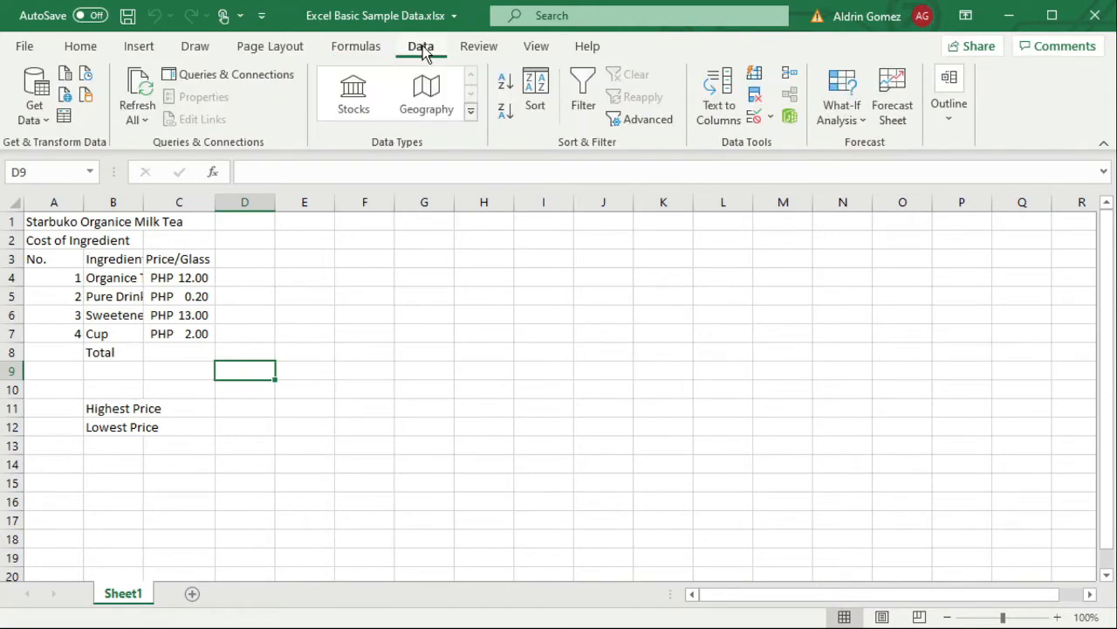
pyautogui.click(478, 48)
pyautogui.click(537, 48)
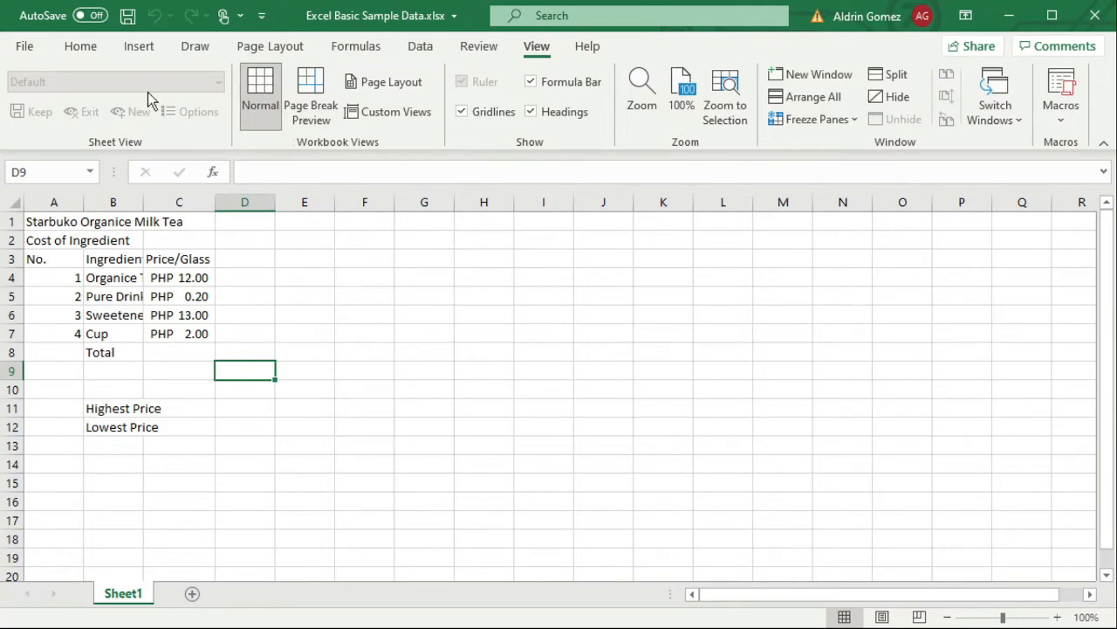
pyautogui.click(70, 51)
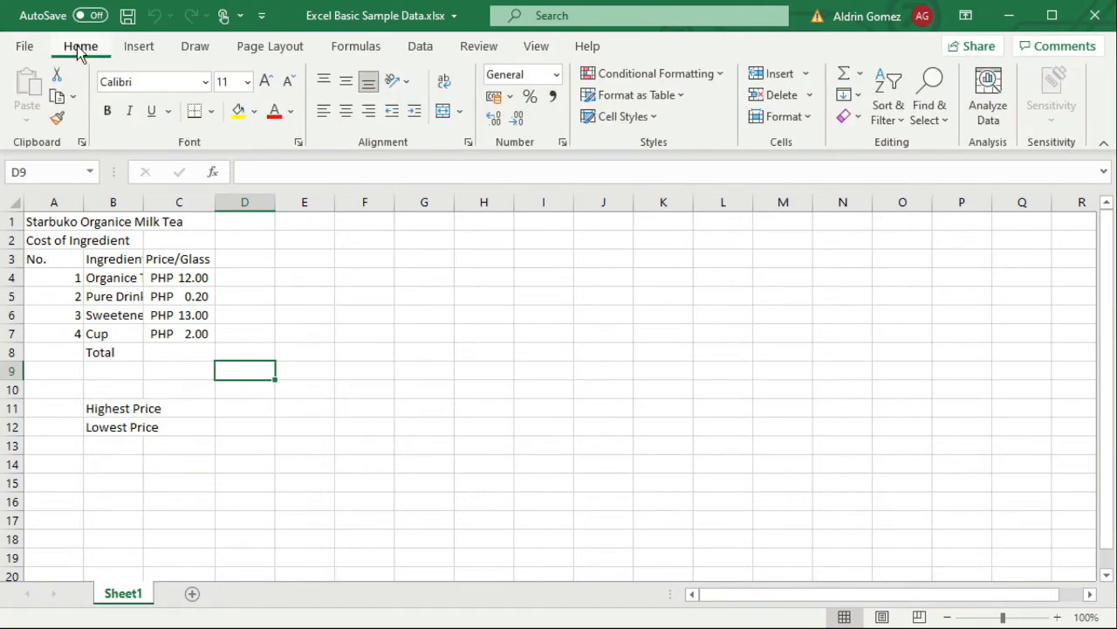
pyautogui.click(354, 48)
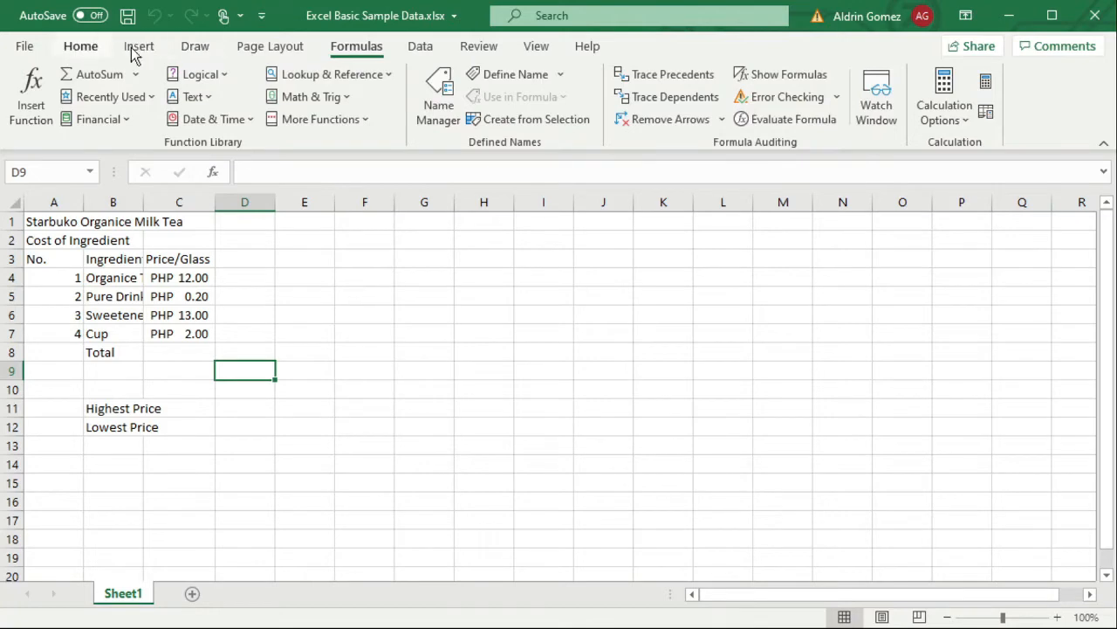
pyautogui.click(80, 48)
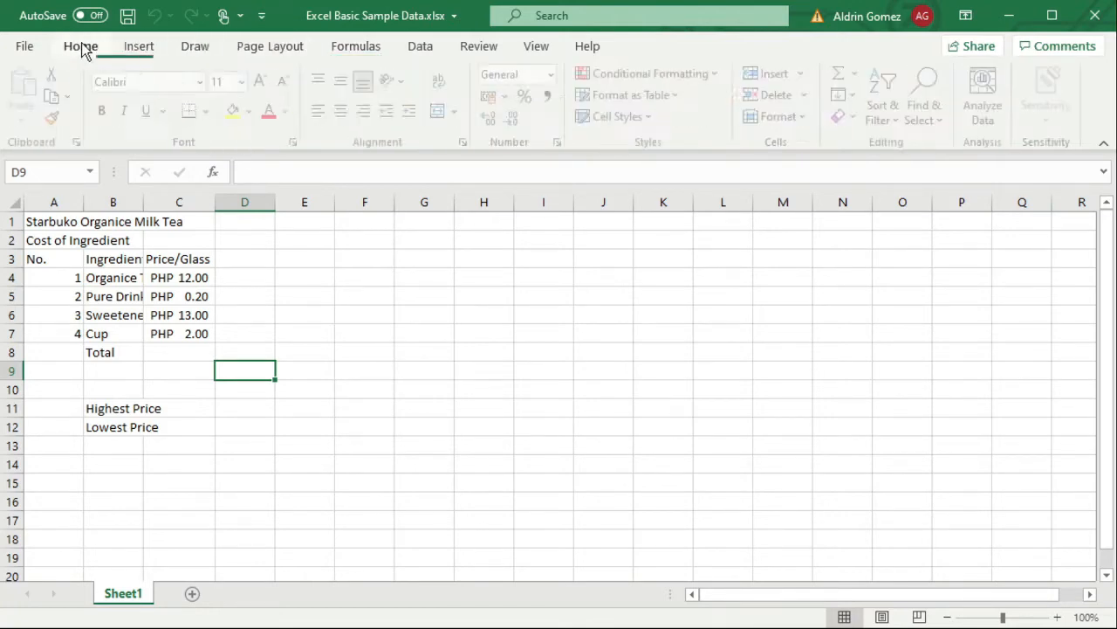
# Step: Add a second blank worksheet to the workbook and return to Sheet1
pyautogui.click(52, 259)
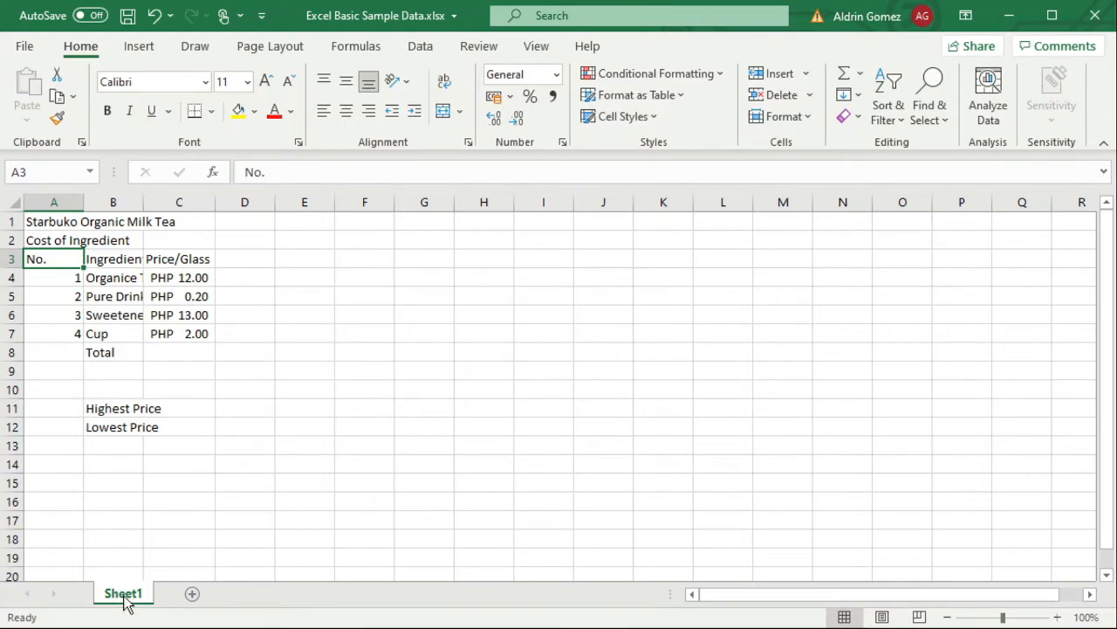
pyautogui.click(194, 599)
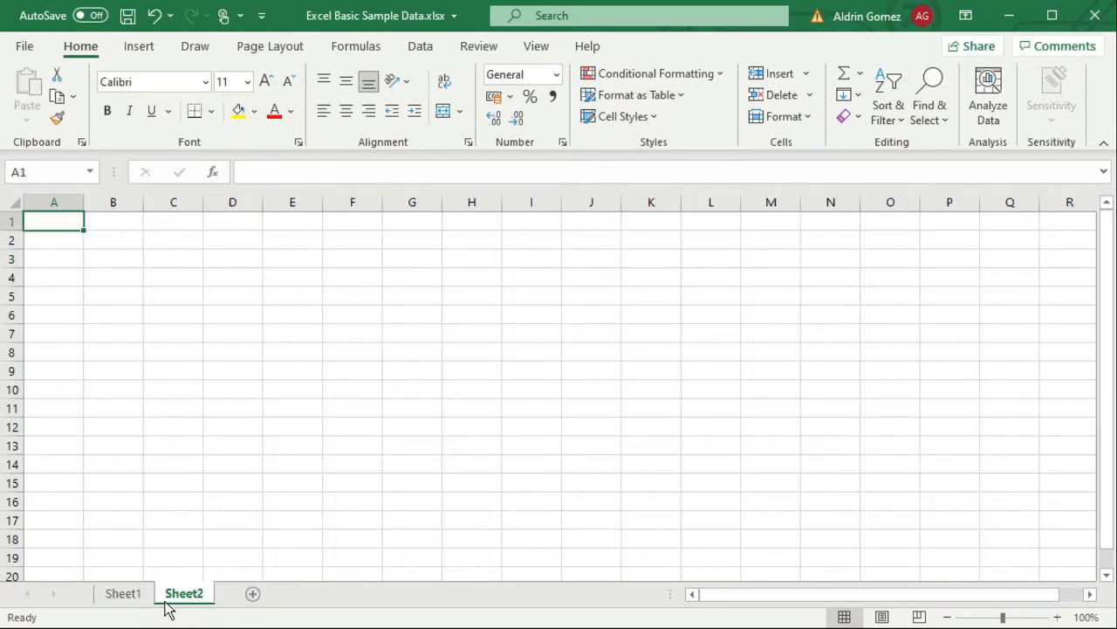
pyautogui.click(128, 600)
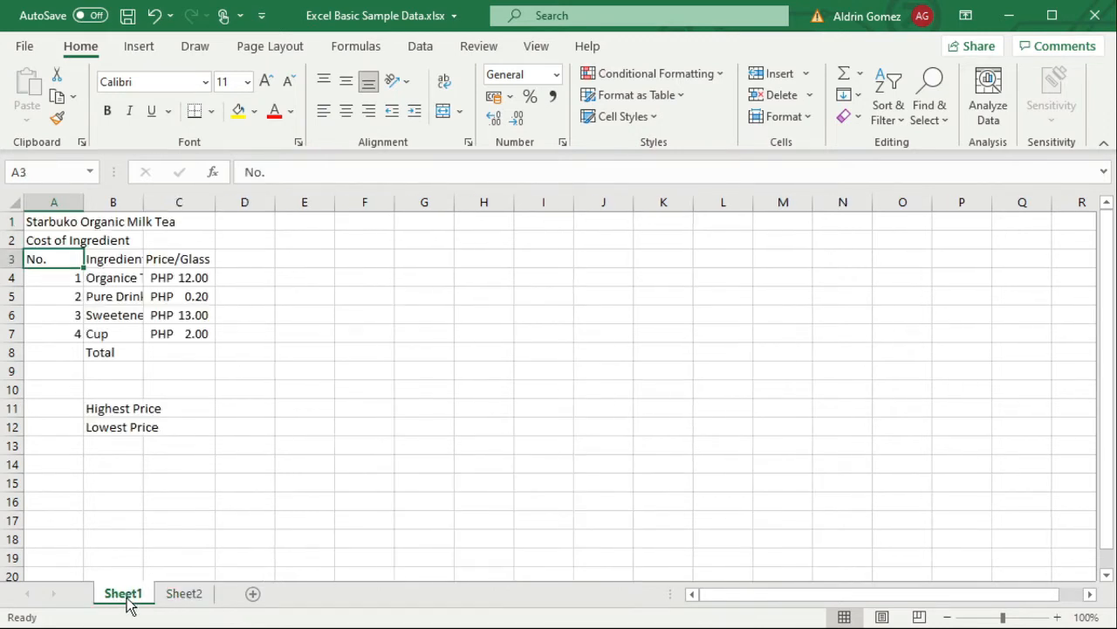
# Step: Examine individual cells of the milk tea cost sheet, across row 1 and down column A
pyautogui.click(365, 390)
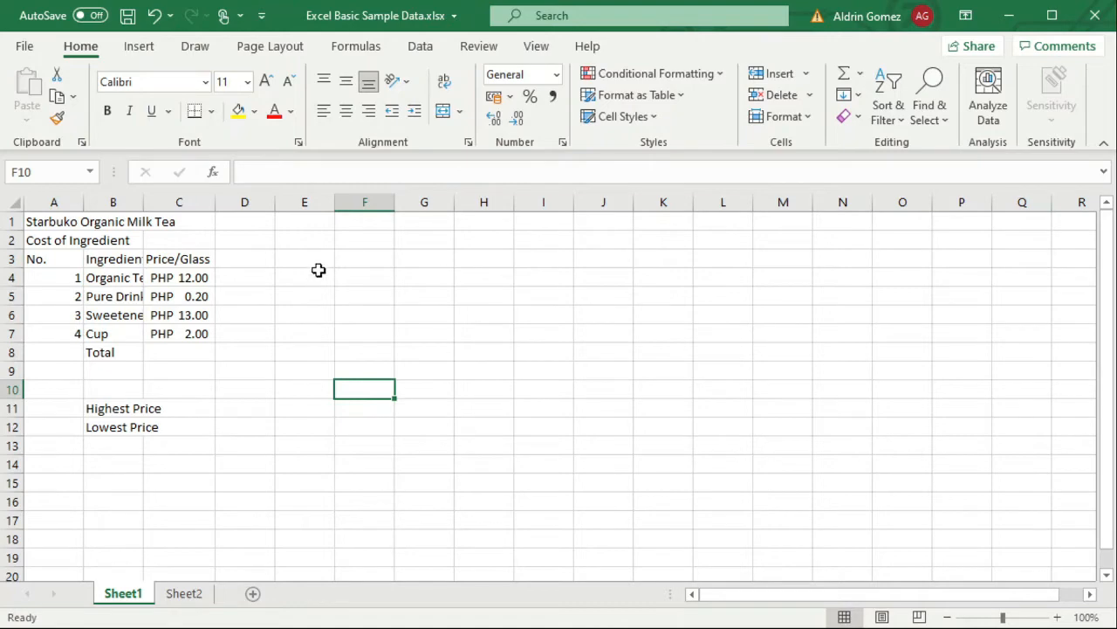
pyautogui.click(353, 242)
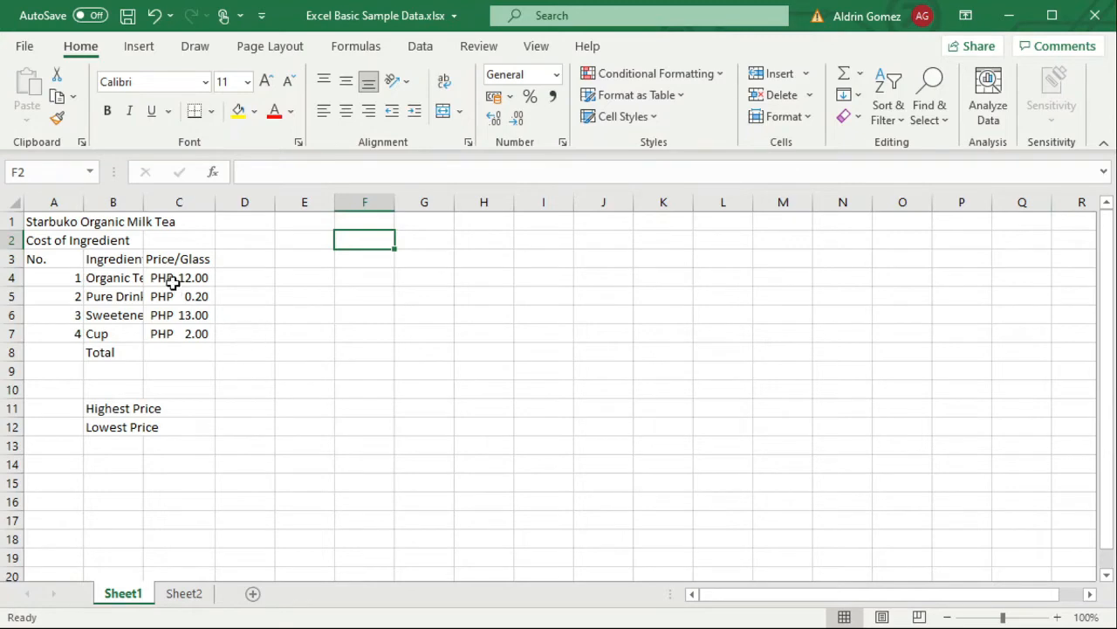
pyautogui.click(66, 220)
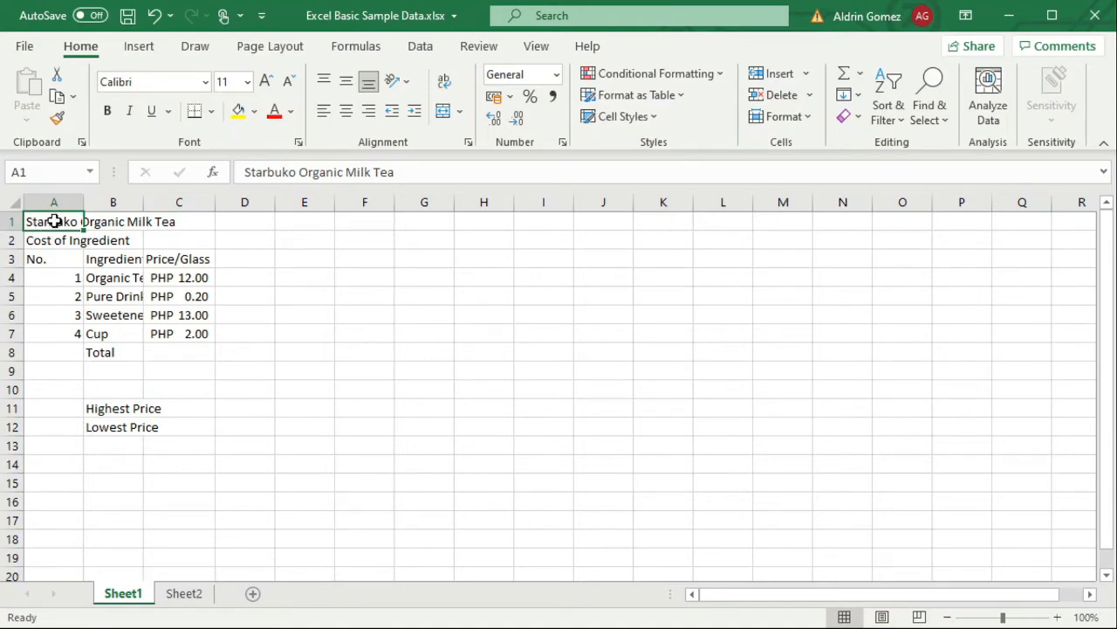
pyautogui.click(118, 218)
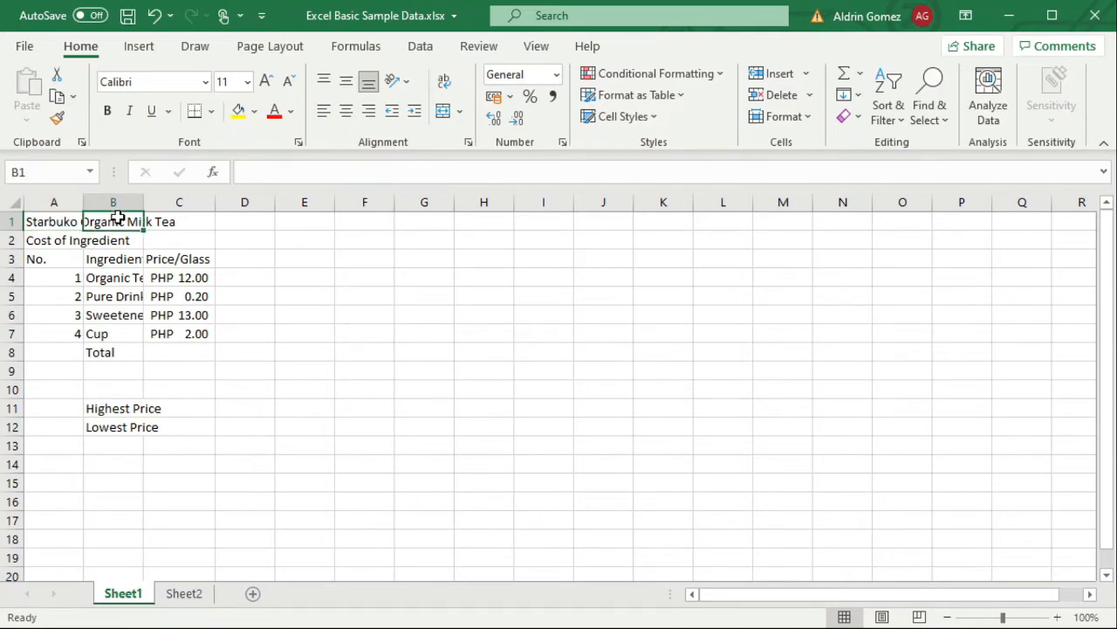
pyautogui.click(189, 218)
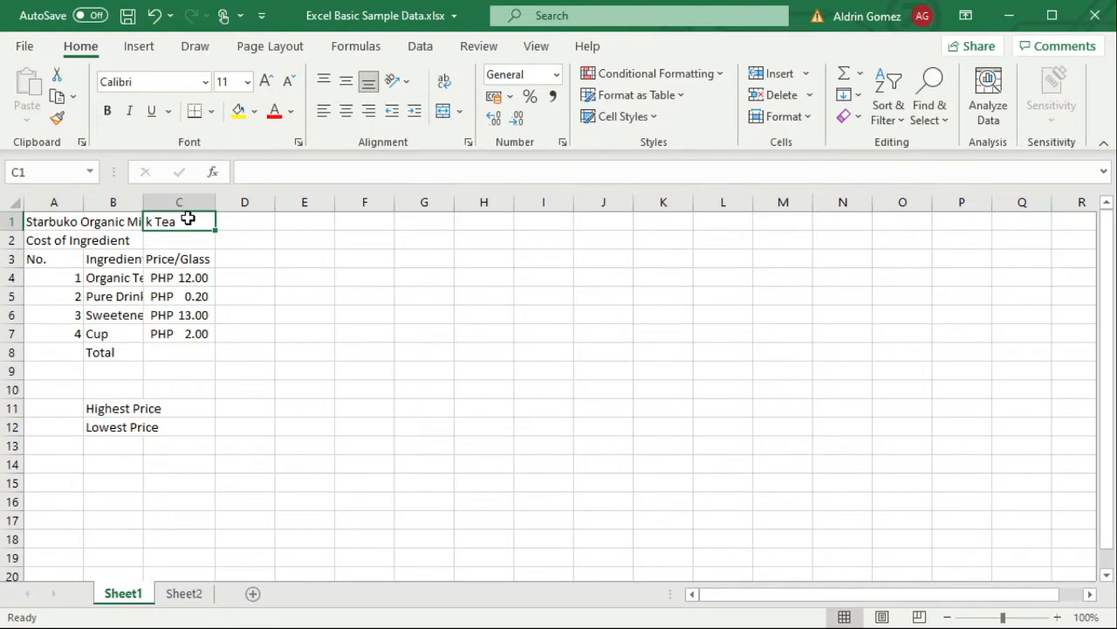
pyautogui.click(53, 201)
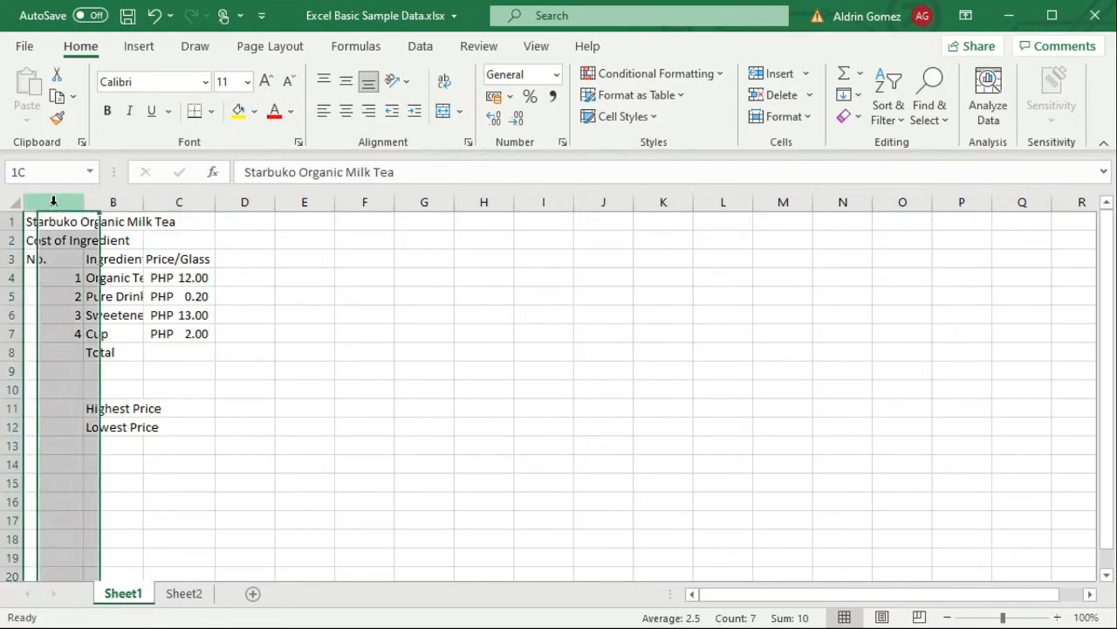
pyautogui.click(53, 217)
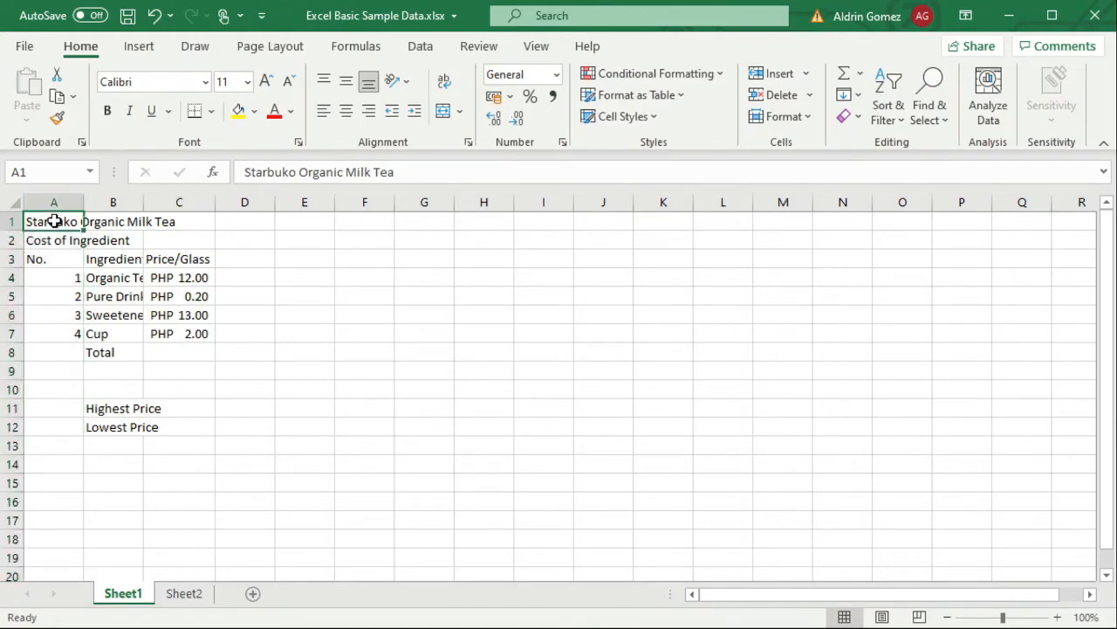
pyautogui.click(54, 234)
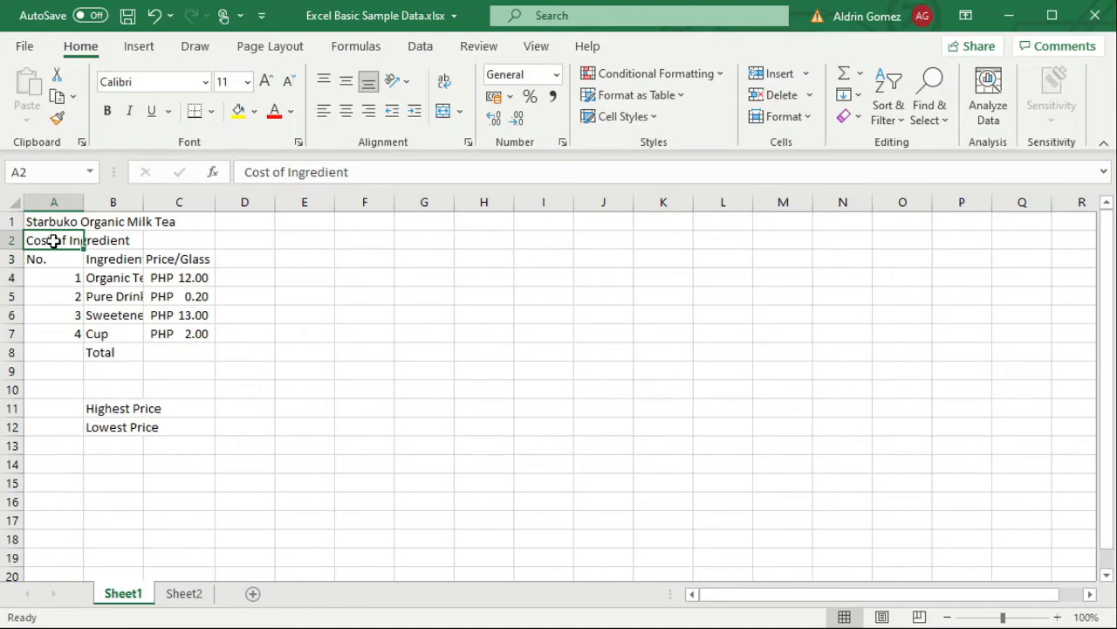
pyautogui.click(54, 258)
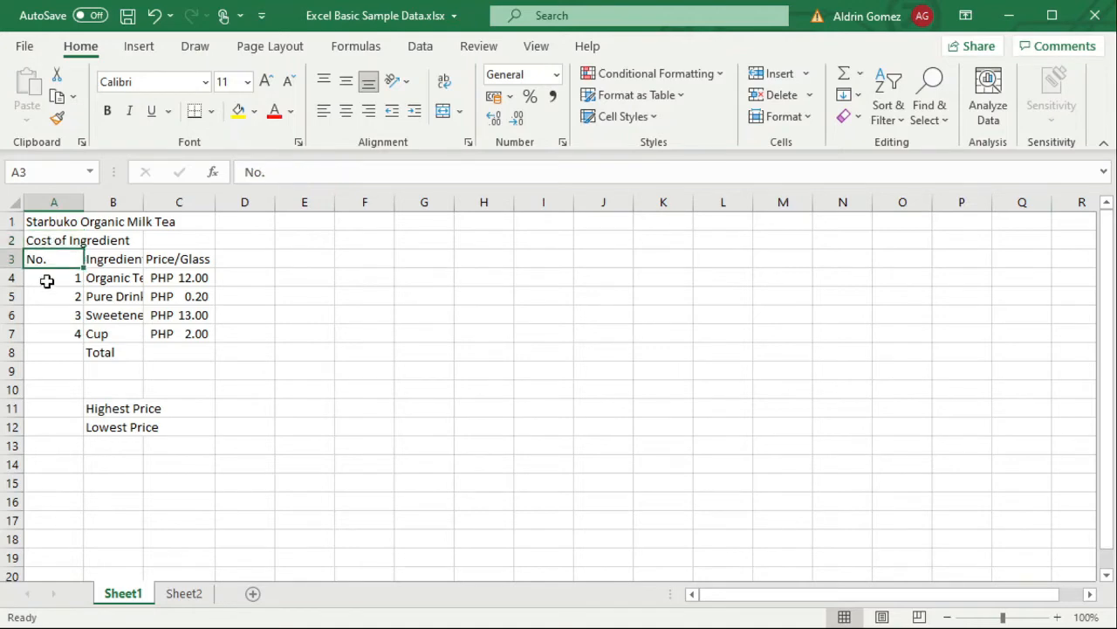
pyautogui.click(46, 279)
pyautogui.click(46, 297)
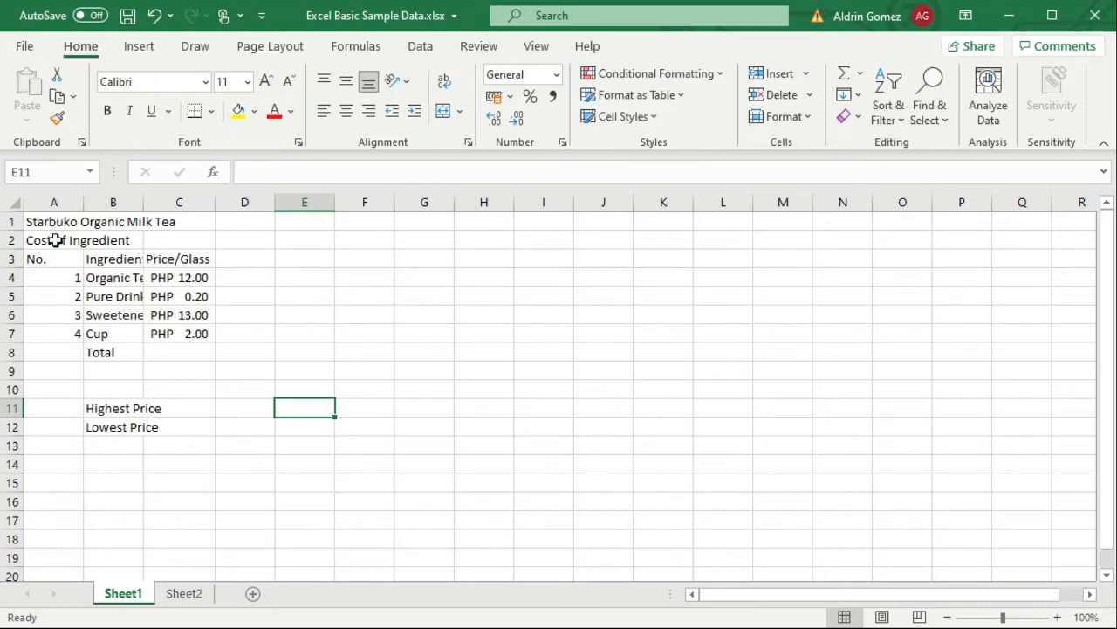
# Step: Widen columns A, B and C so that the full ingredient names and prices fit
pyautogui.moveTo(84, 202); pyautogui.dragTo(287, 198)
pyautogui.moveTo(286, 197); pyautogui.dragTo(291, 196)
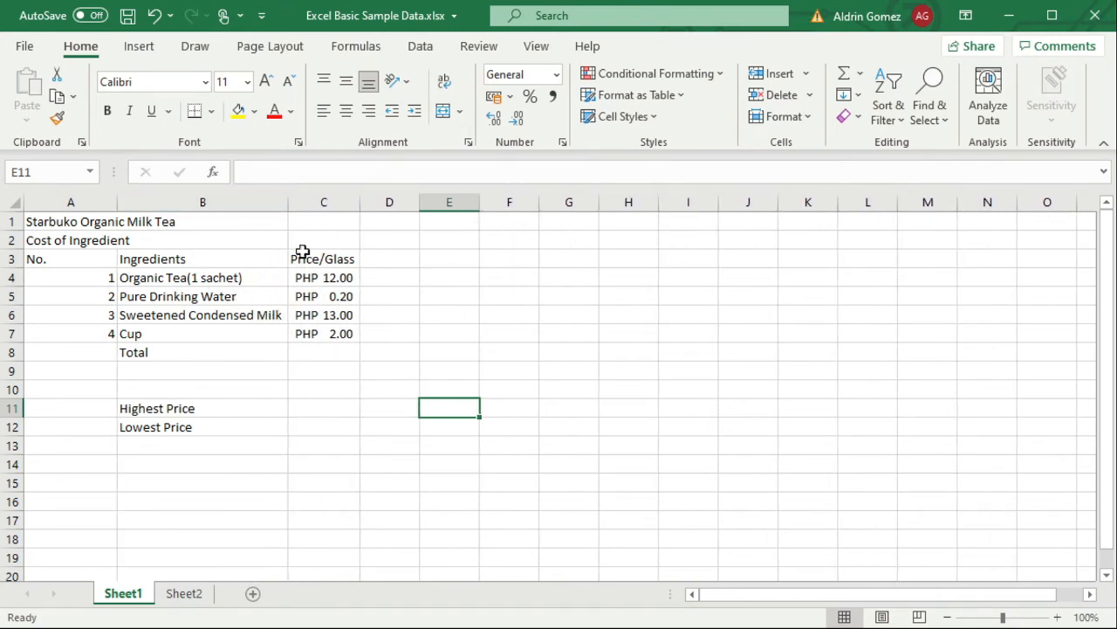
pyautogui.moveTo(360, 202); pyautogui.dragTo(378, 202)
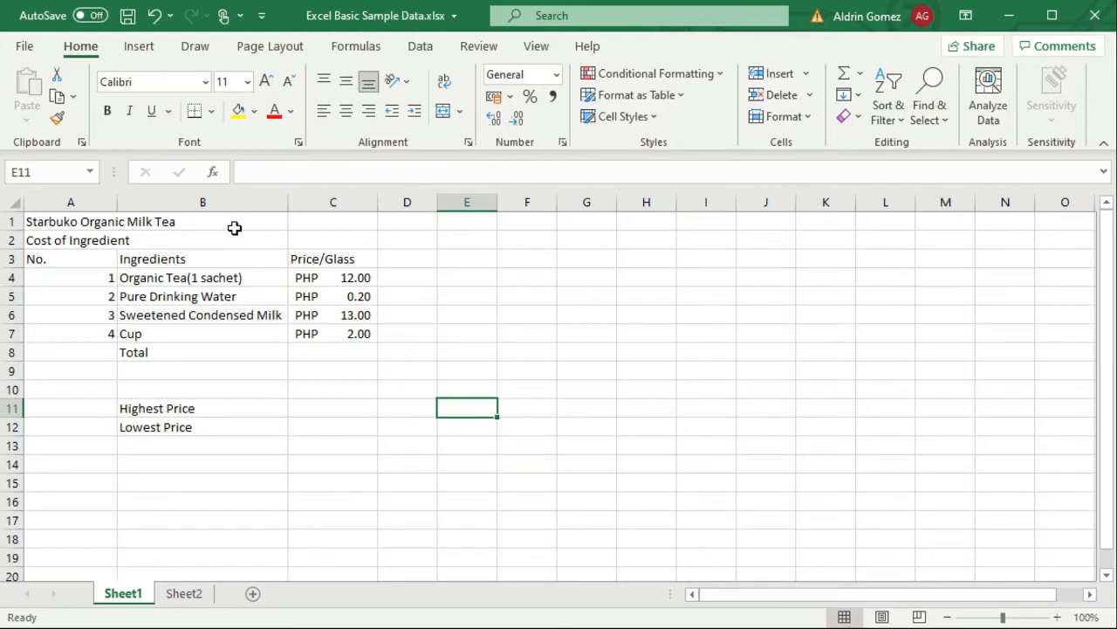
# Step: Merge and center the title across A1:C1 and the "Cost of Ingredient" subtitle across A2:C2
pyautogui.click(35, 222)
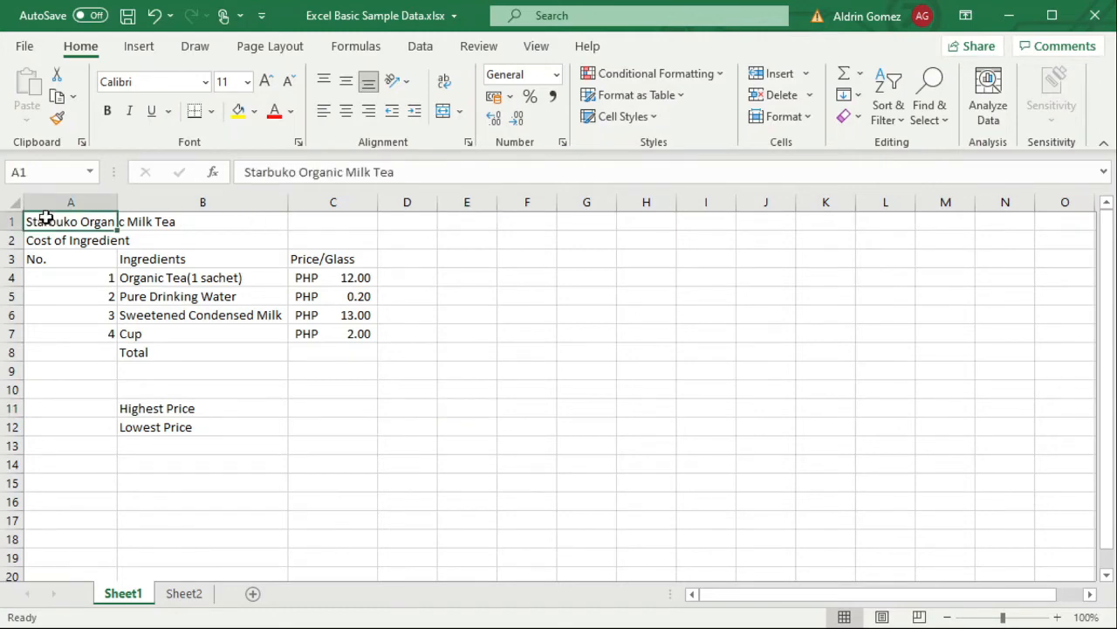
pyautogui.moveTo(68, 222); pyautogui.dragTo(335, 221)
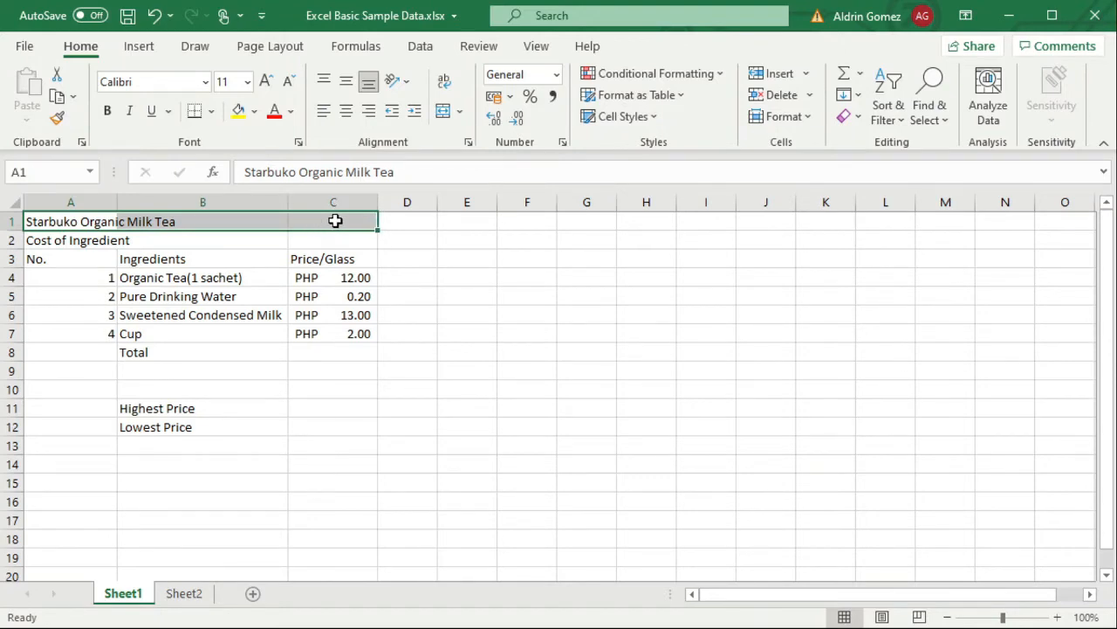
pyautogui.click(444, 113)
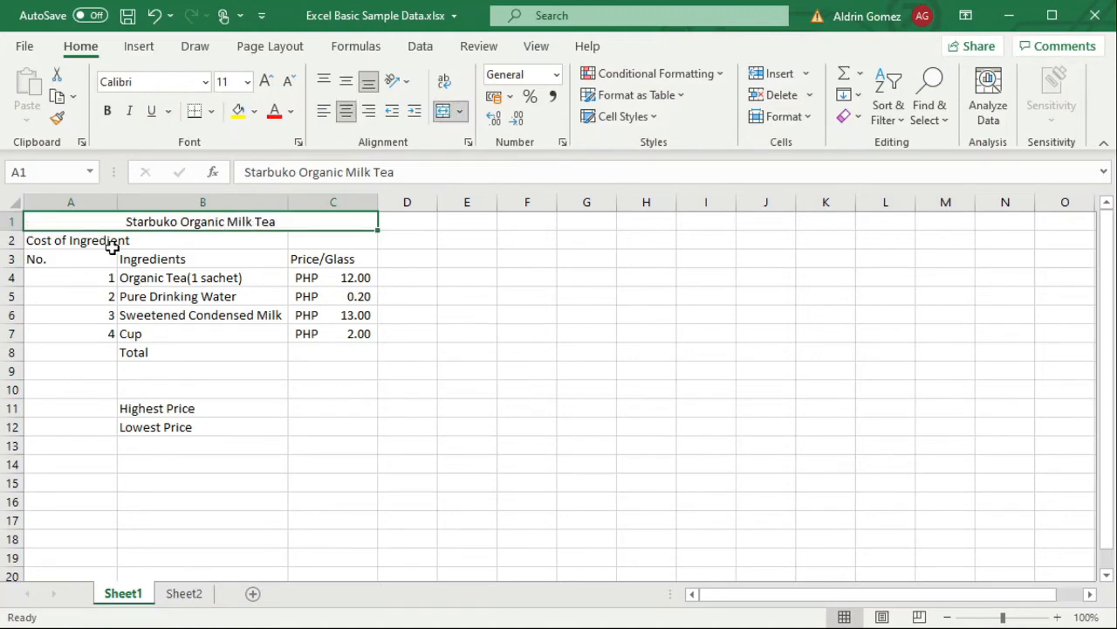
pyautogui.click(69, 247)
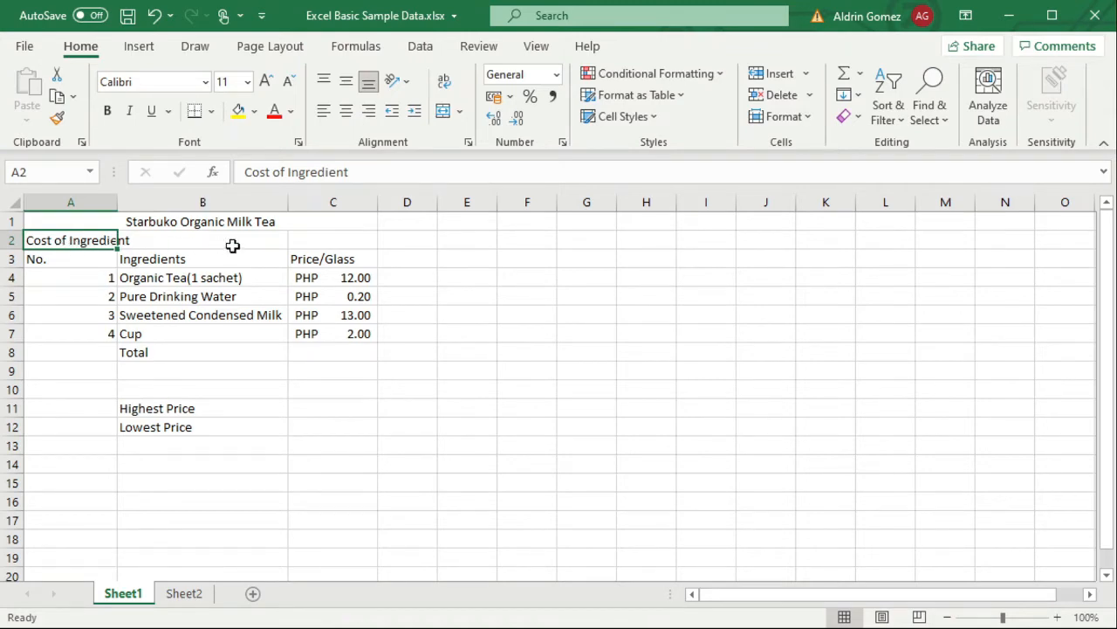
pyautogui.moveTo(335, 238); pyautogui.dragTo(69, 241)
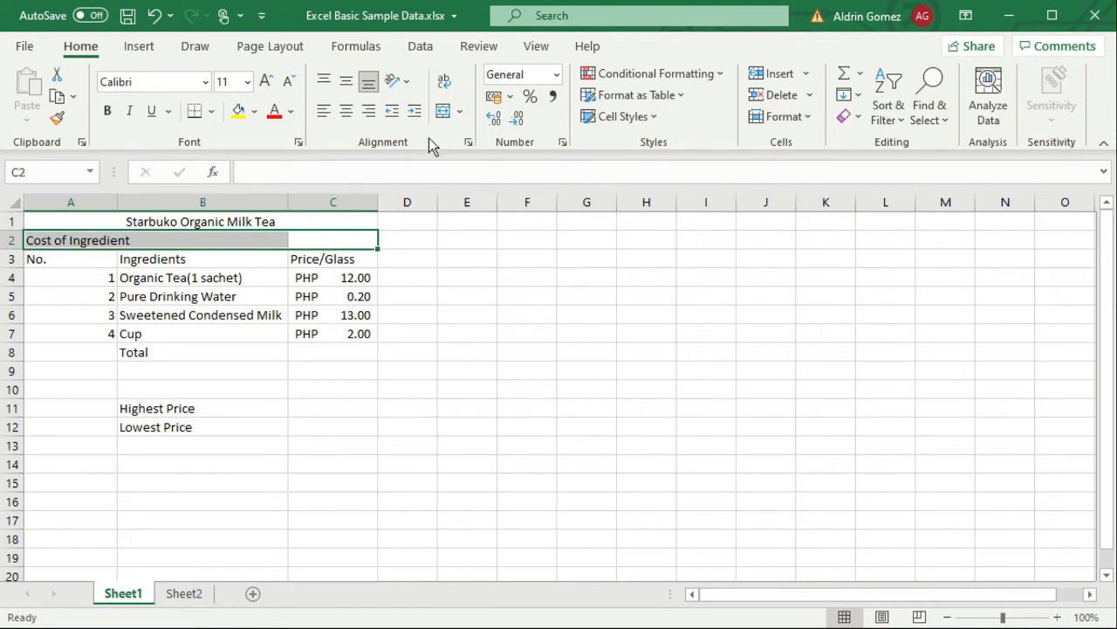
pyautogui.click(442, 111)
pyautogui.click(61, 260)
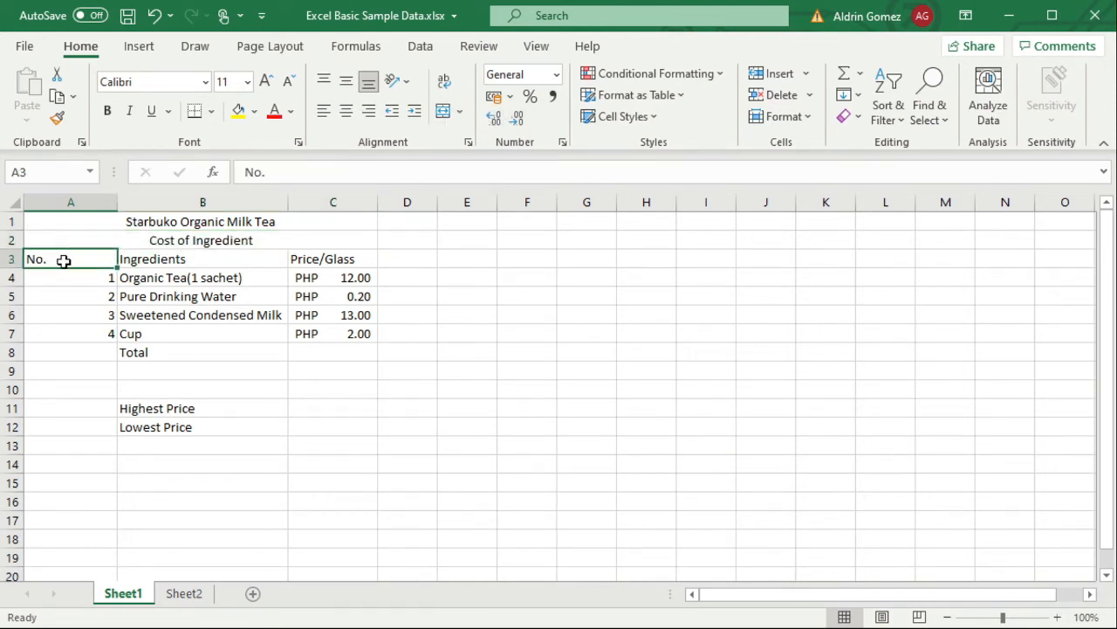
pyautogui.click(167, 260)
pyautogui.click(334, 256)
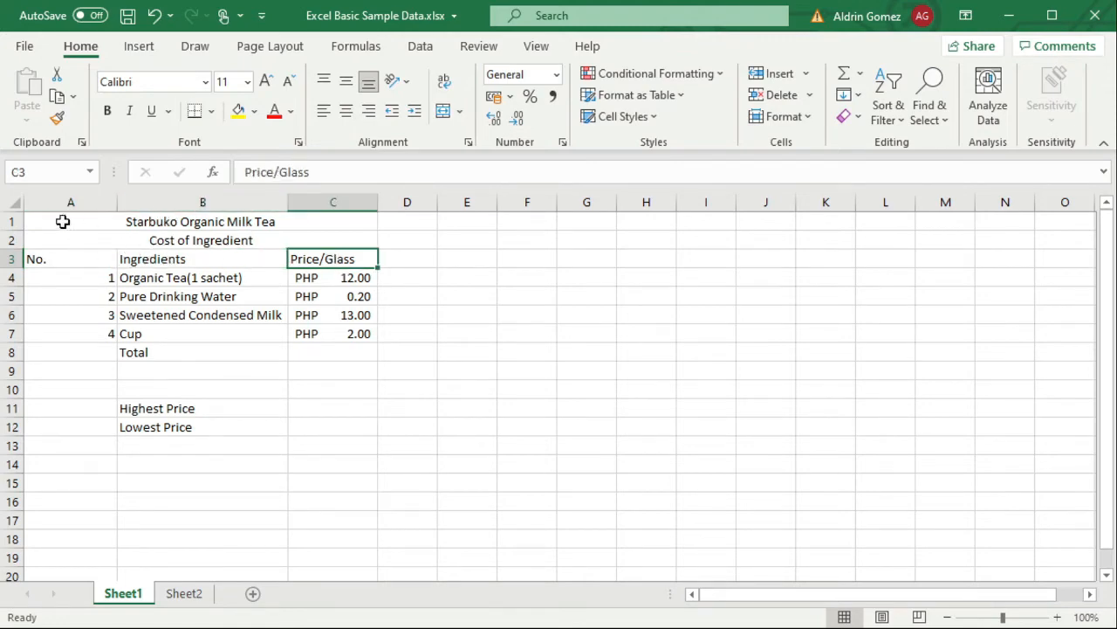
# Step: Apply borders around every cell of the cost table in A1:C8, then clear the selection
pyautogui.moveTo(62, 219); pyautogui.dragTo(366, 353)
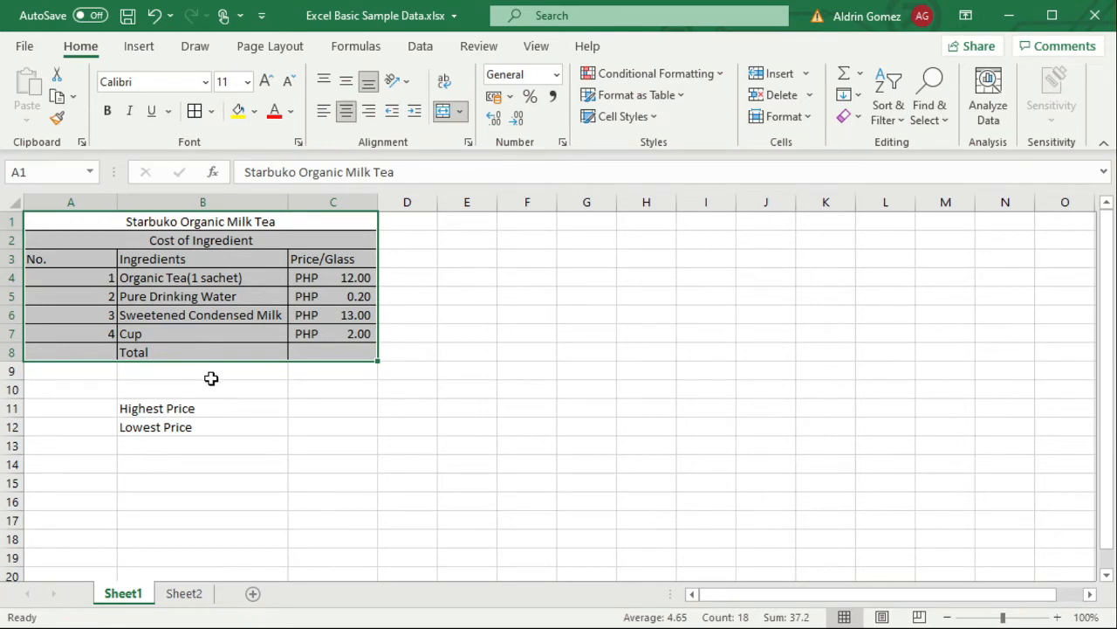
pyautogui.click(467, 407)
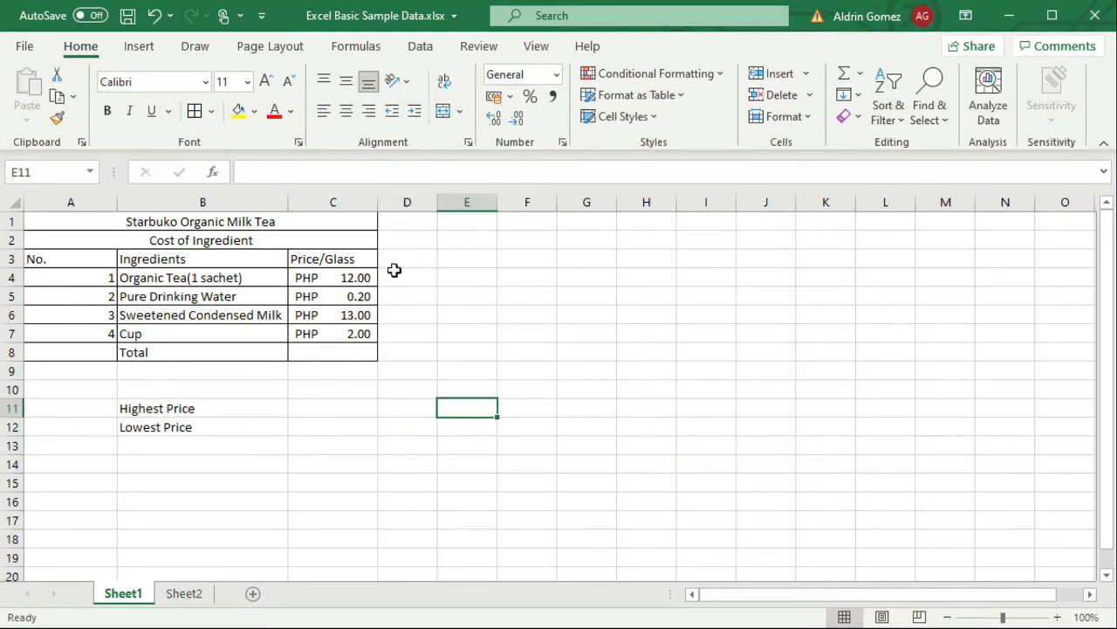
# Step: Add a Less Than conditional formatting rule to price cell C4 with threshold 5 and Green Fill with Dark Green Text
pyautogui.click(342, 278)
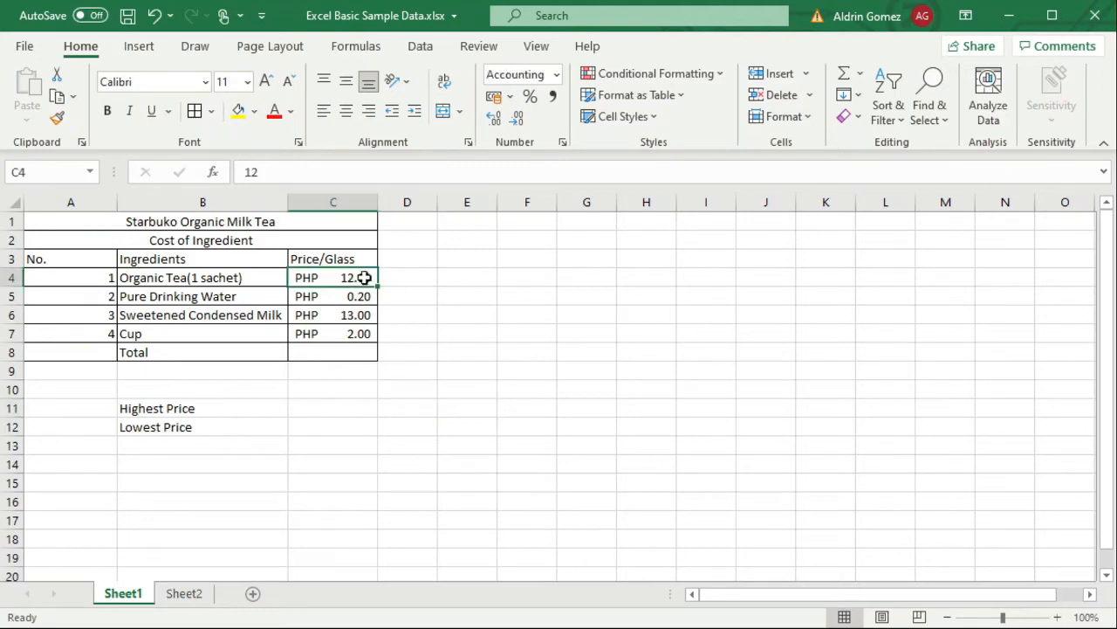
pyautogui.click(711, 72)
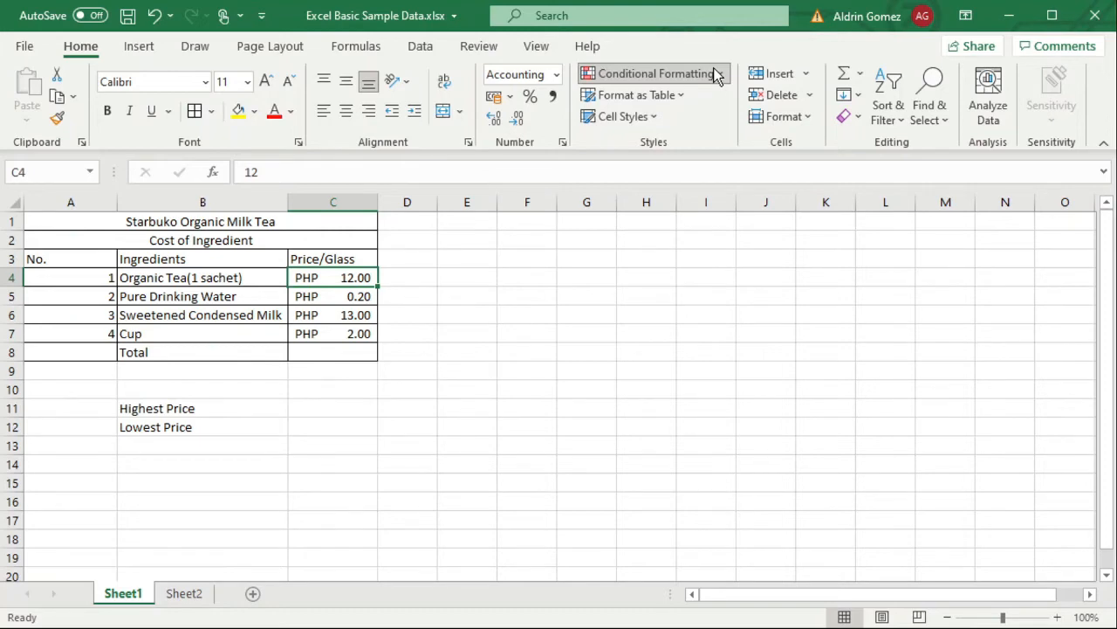
pyautogui.click(715, 74)
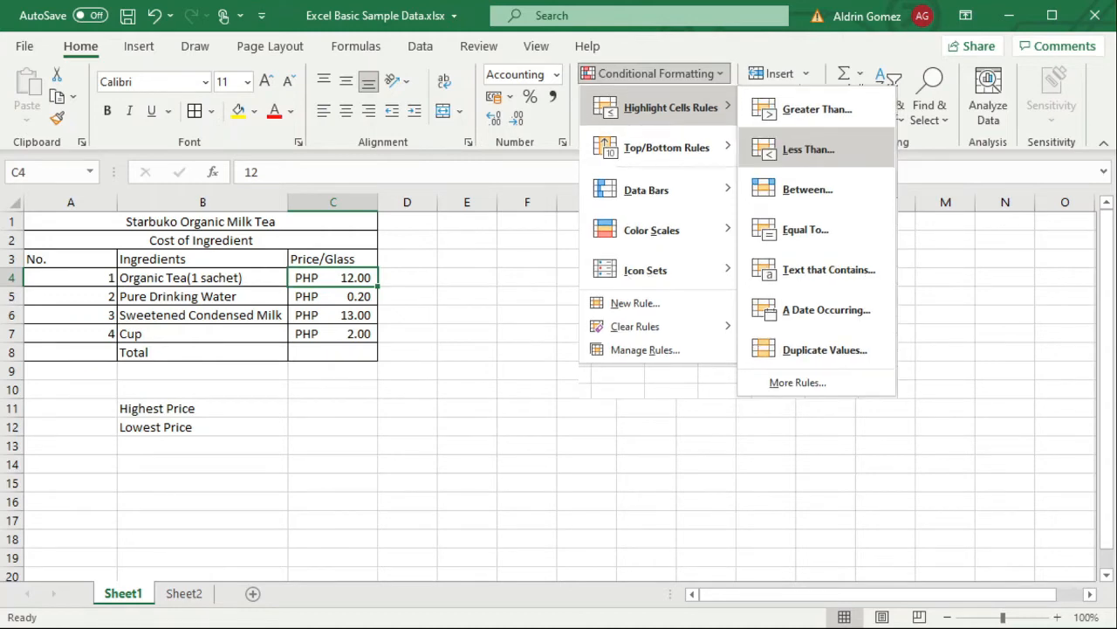
pyautogui.click(810, 150)
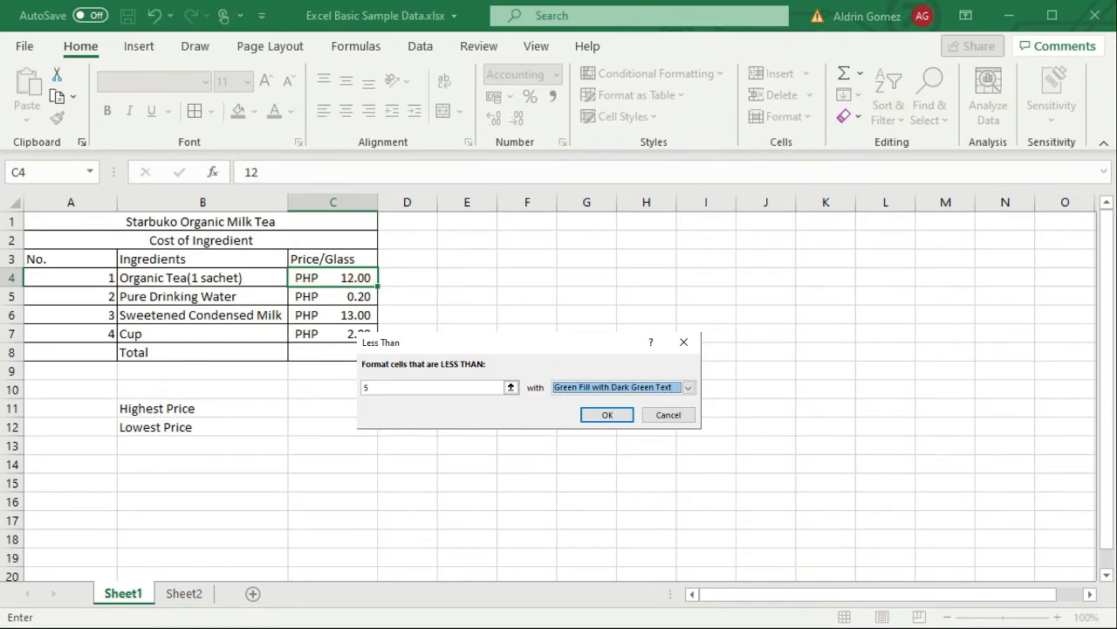
pyautogui.hotkey('alt', 'Down')
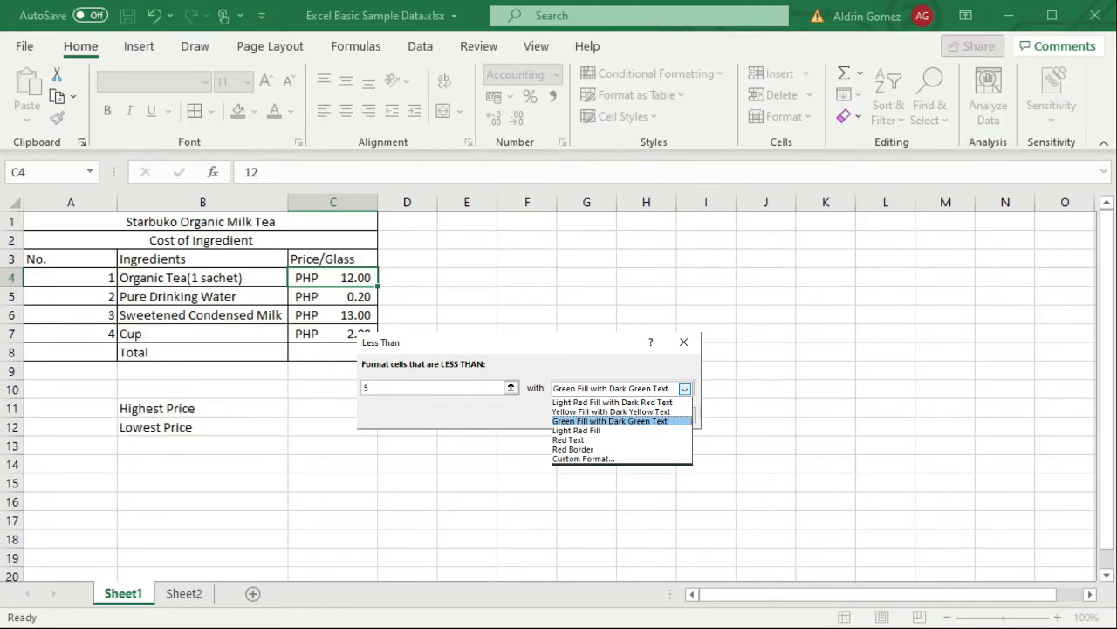
pyautogui.click(592, 415)
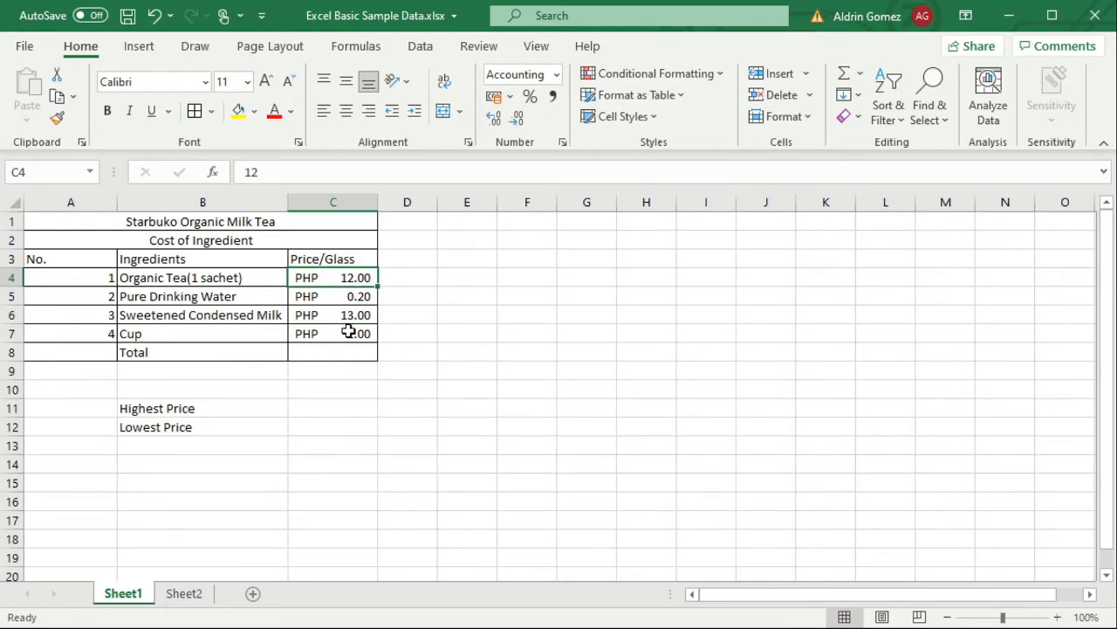
# Step: Copy the formatting of C4 onto prices C5:C7 with Format Painter, then clear the selection
pyautogui.click(58, 119)
pyautogui.moveTo(330, 295)
pyautogui.mouseDown()
pyautogui.moveTo(355, 314)
pyautogui.moveTo(355, 333)
pyautogui.mouseUp()
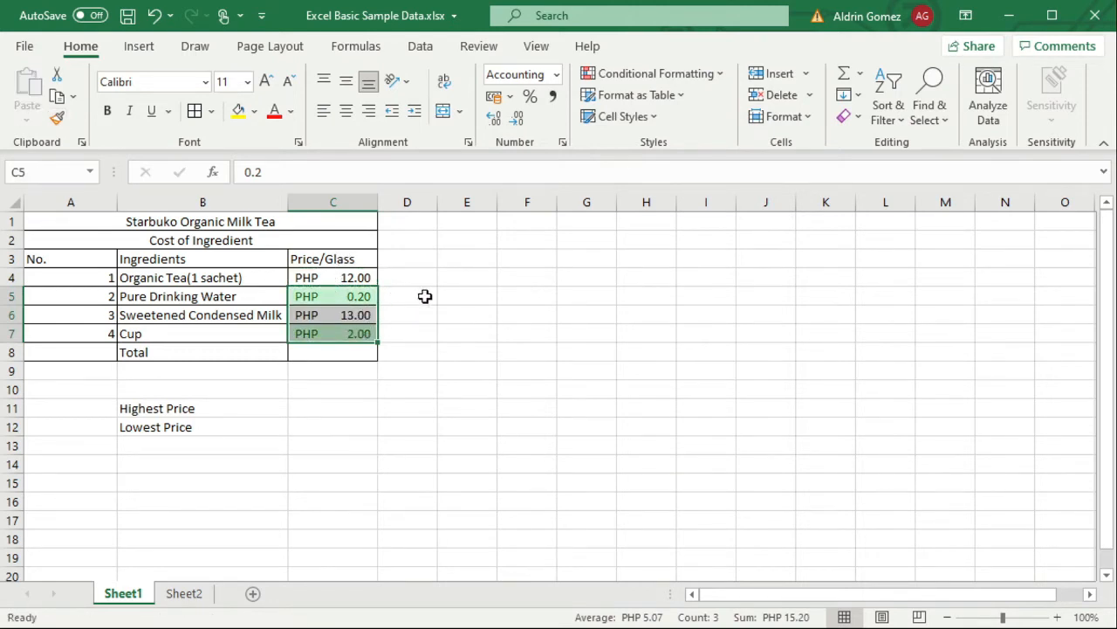
pyautogui.click(479, 298)
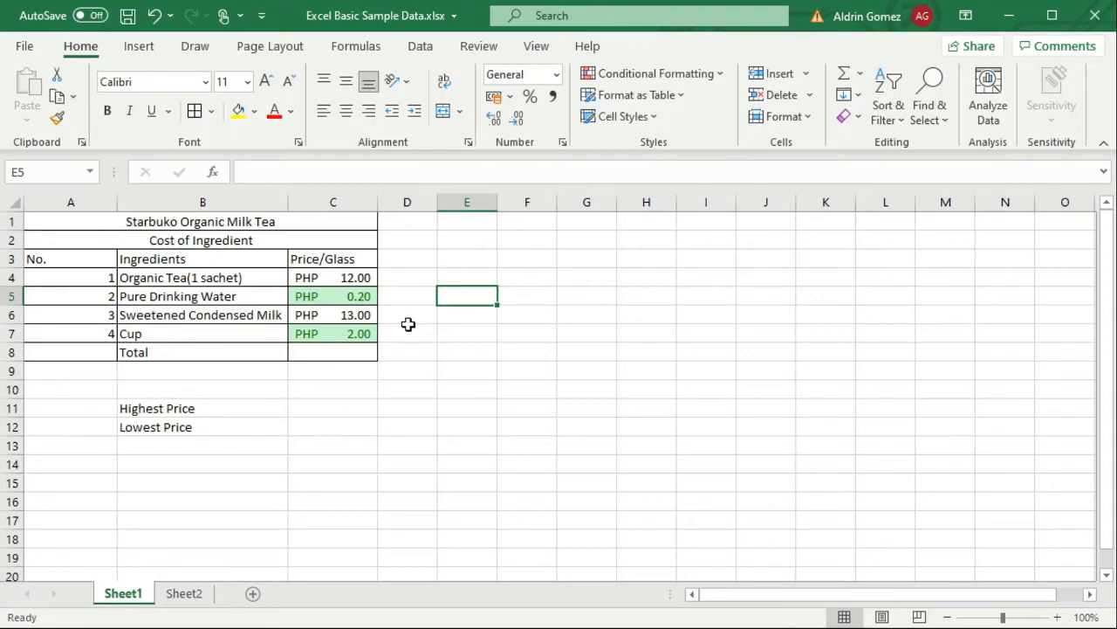
# Step: Change the currency symbol of the Organic Tea price in C4 from PHP to ₱, keeping the Accounting format
pyautogui.click(343, 278)
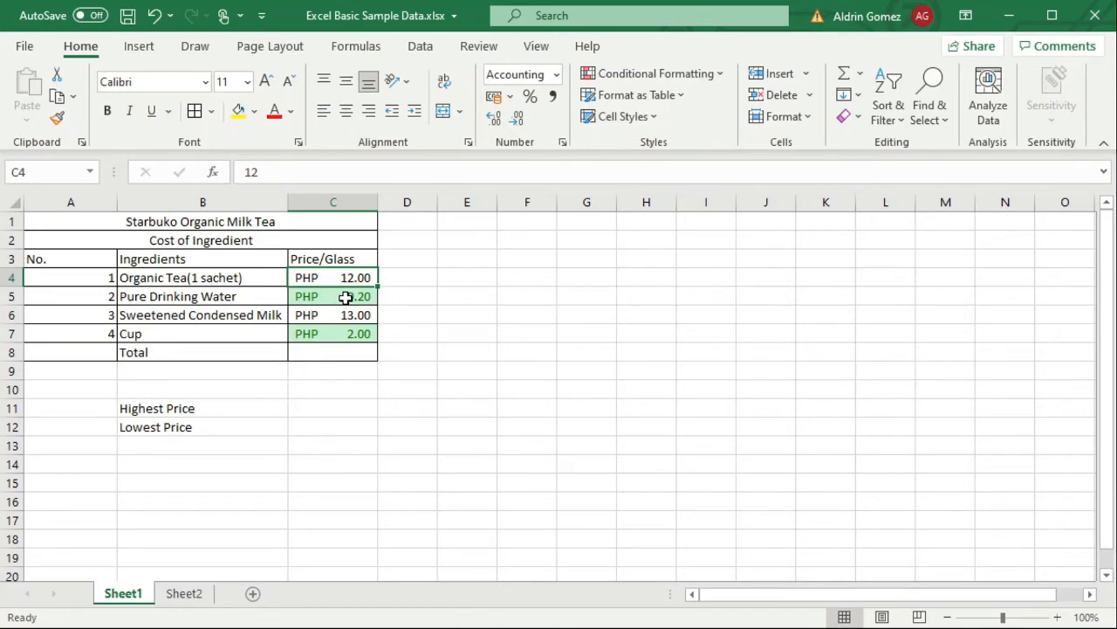
pyautogui.click(334, 316)
pyautogui.click(325, 339)
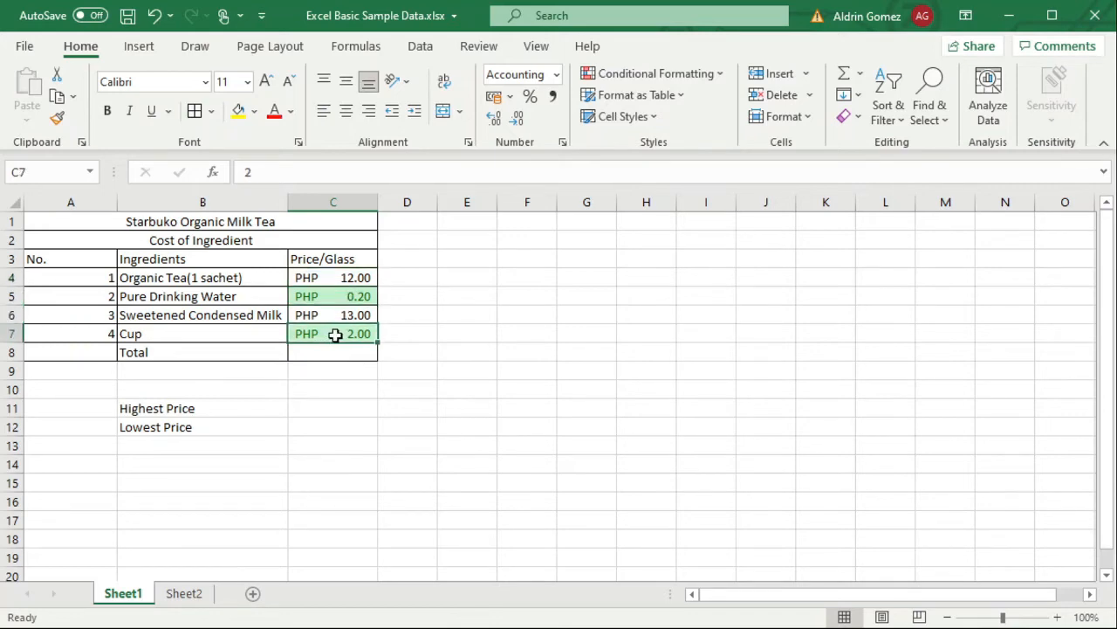
pyautogui.keyDown('ctrl'); pyautogui.click(349, 277); pyautogui.keyUp('ctrl')
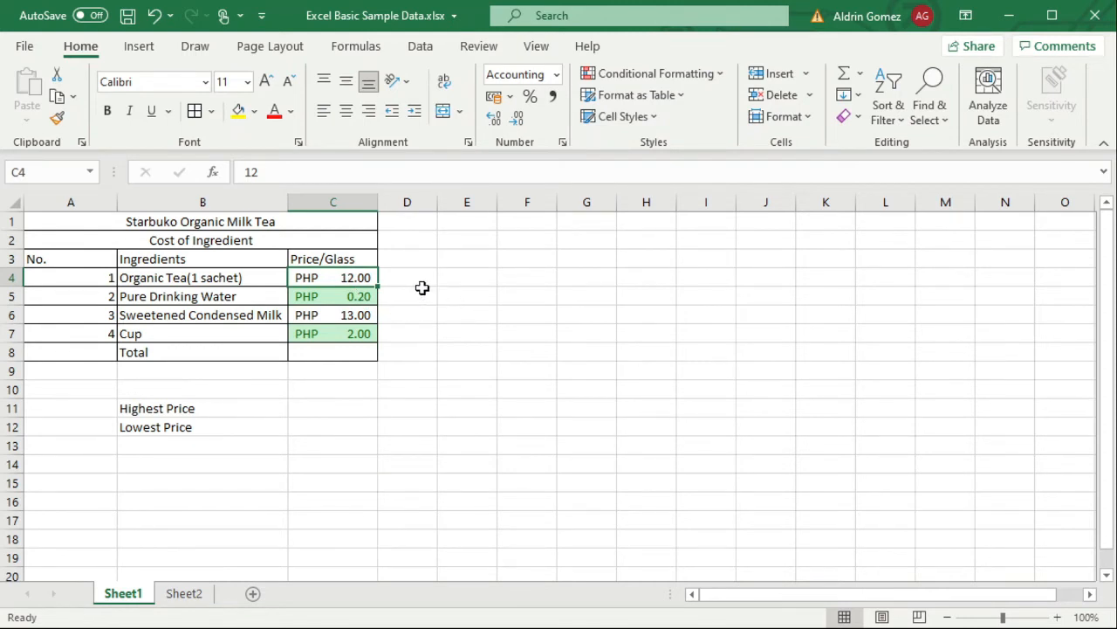
pyautogui.hotkey('ctrl', '1')
# Step: Apply C4's peso-symbol format to the remaining prices in C5:C7 with Format Painter, then deselect them
pyautogui.click(56, 119)
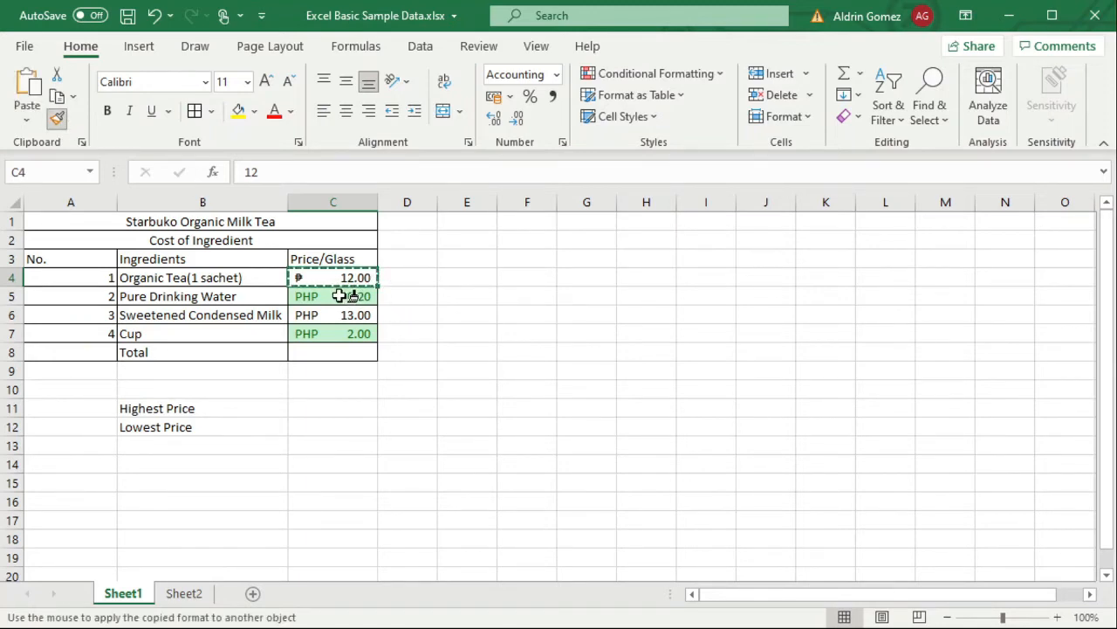
pyautogui.moveTo(341, 296); pyautogui.dragTo(341, 327)
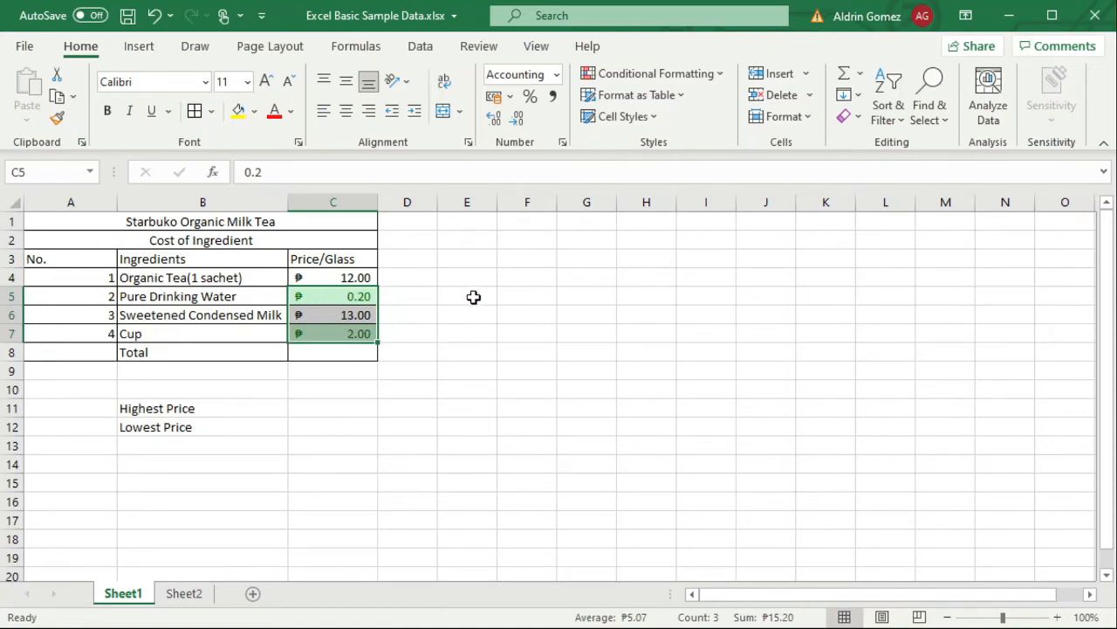
pyautogui.click(445, 388)
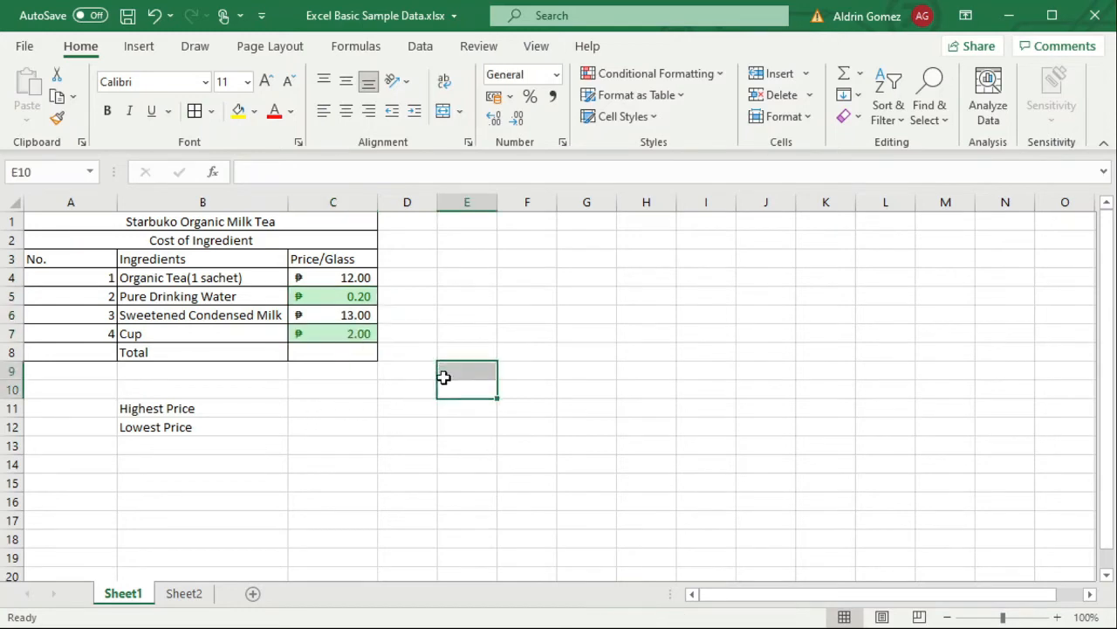
pyautogui.click(382, 428)
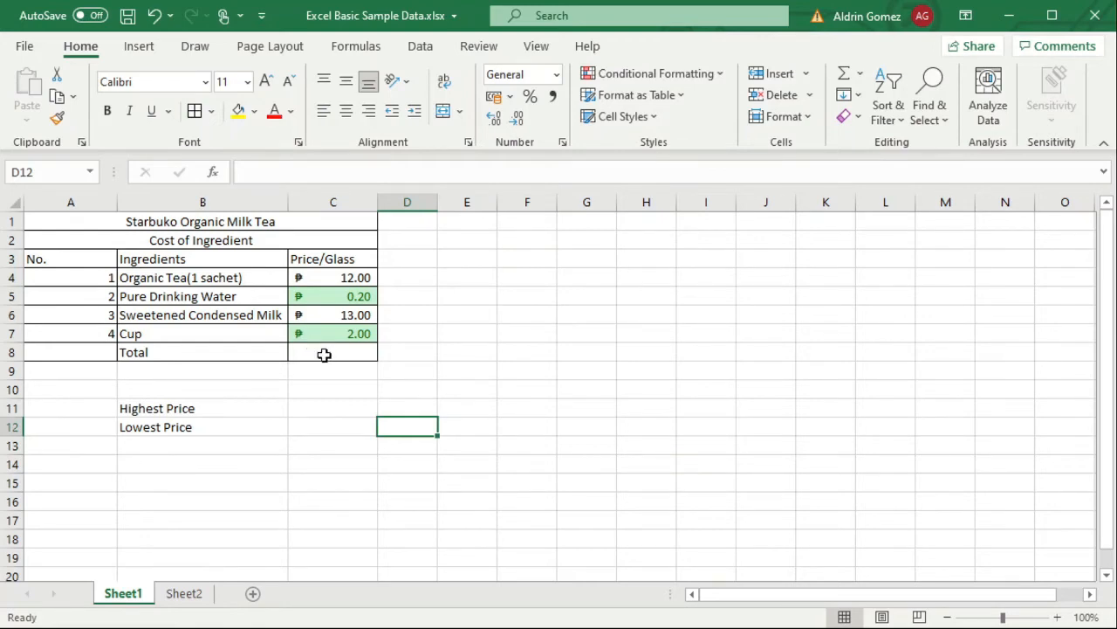
# Step: Switch to Sheet2 and enter 100, 200, 300 and 600 across cells C3:F3
pyautogui.click(325, 354)
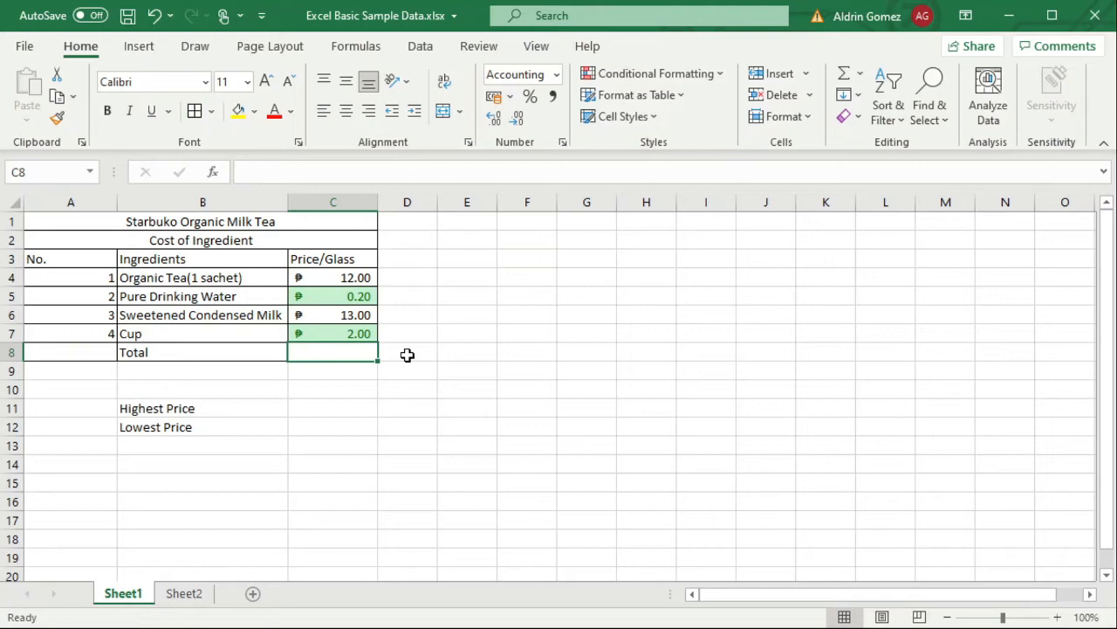
pyautogui.click(192, 600)
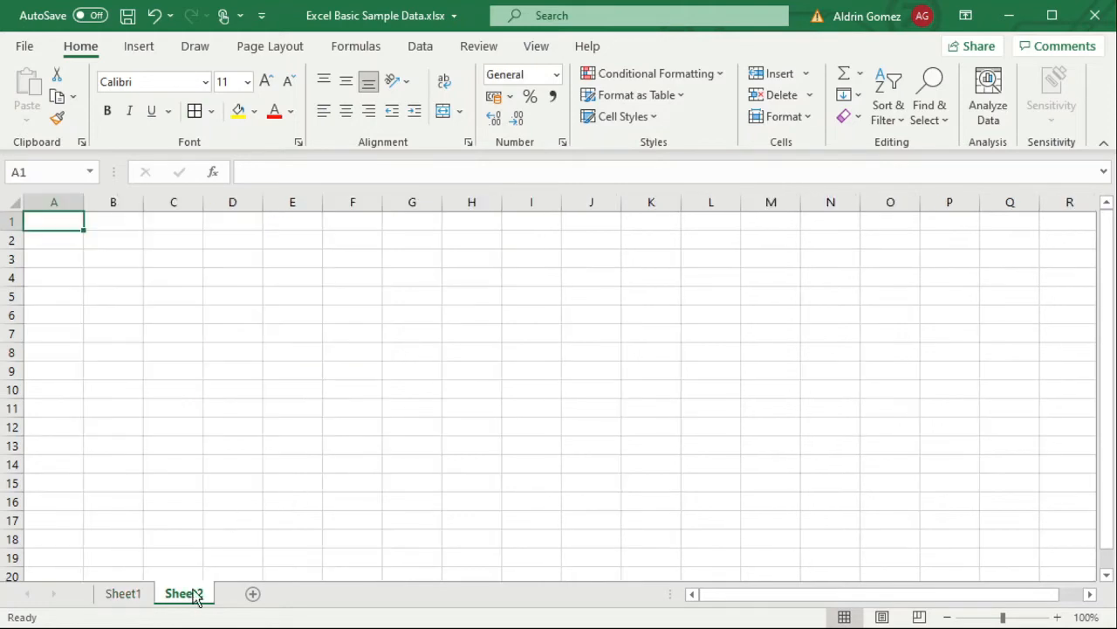
pyautogui.click(179, 256)
pyautogui.write('100')
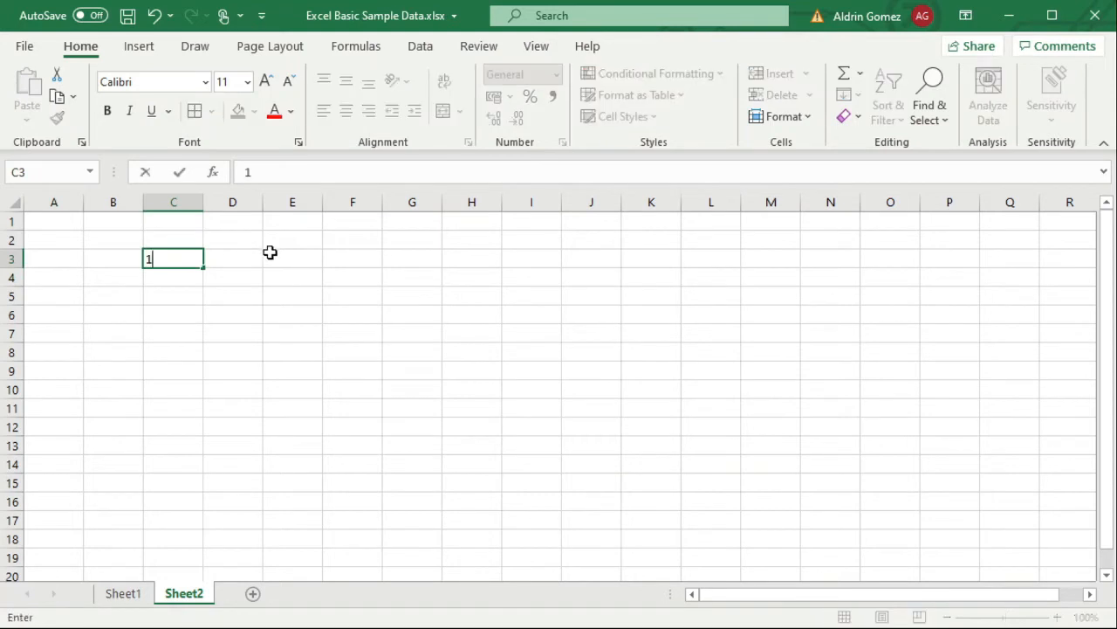
pyautogui.press('Tab')
pyautogui.write('200')
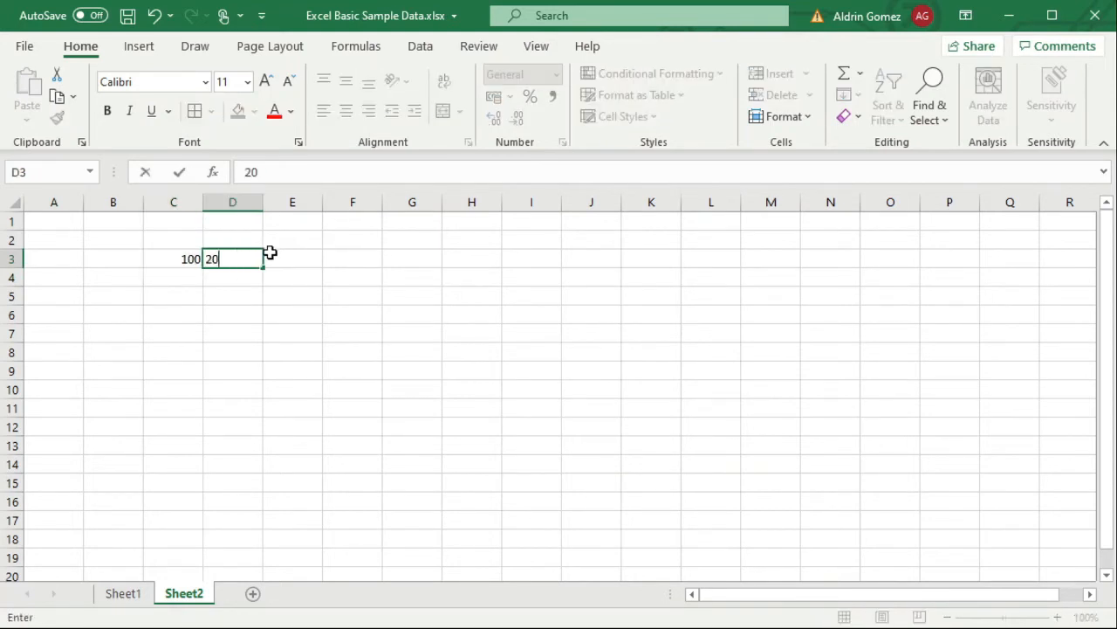
pyautogui.press('Tab')
pyautogui.write('300')
pyautogui.press('Tab')
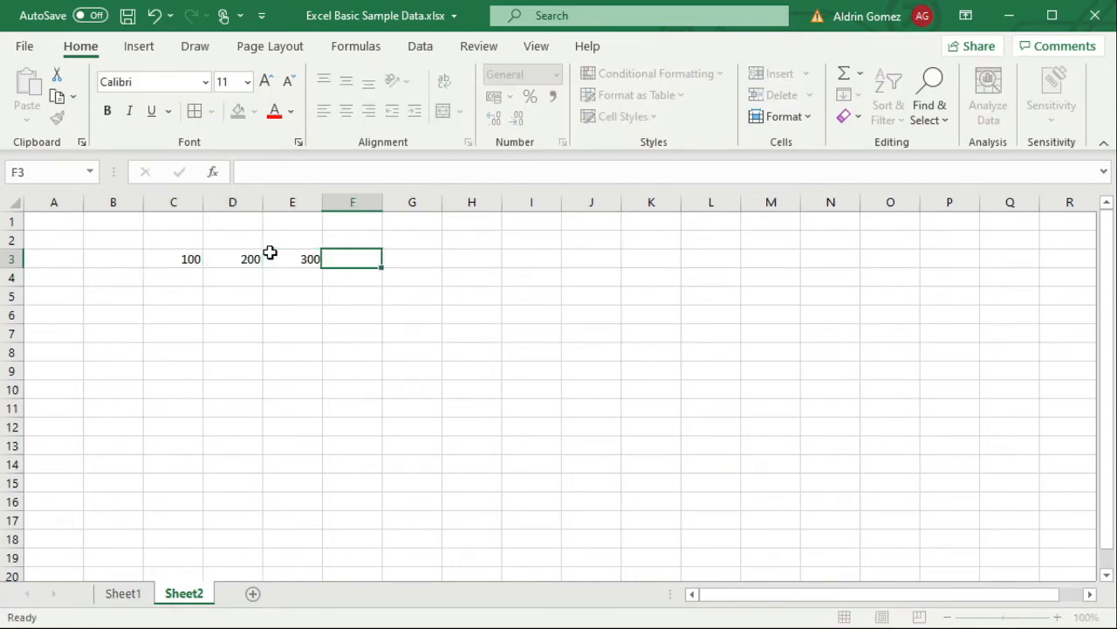
pyautogui.write('600')
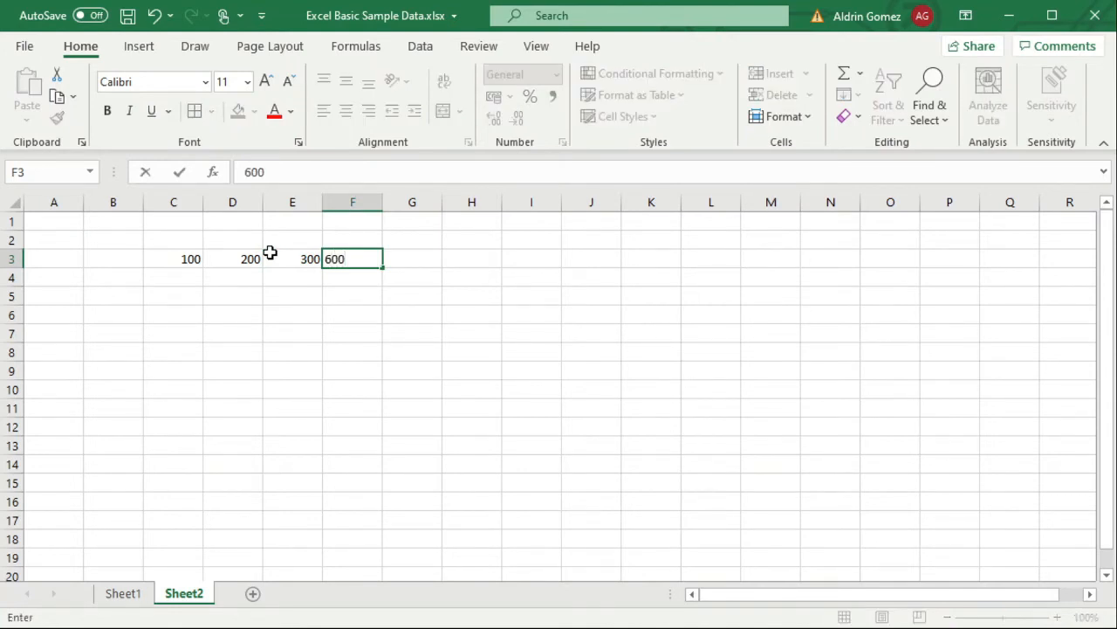
pyautogui.press('Tab')
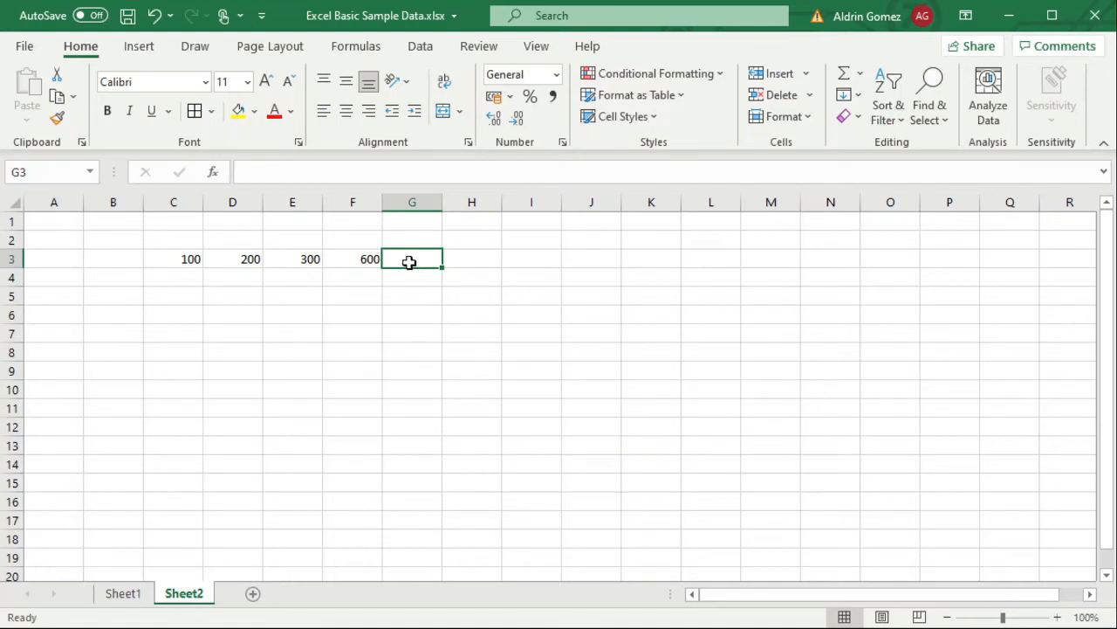
# Step: Total the row of numbers in G3 with the formula =sum(C3:F3)
pyautogui.write('=')
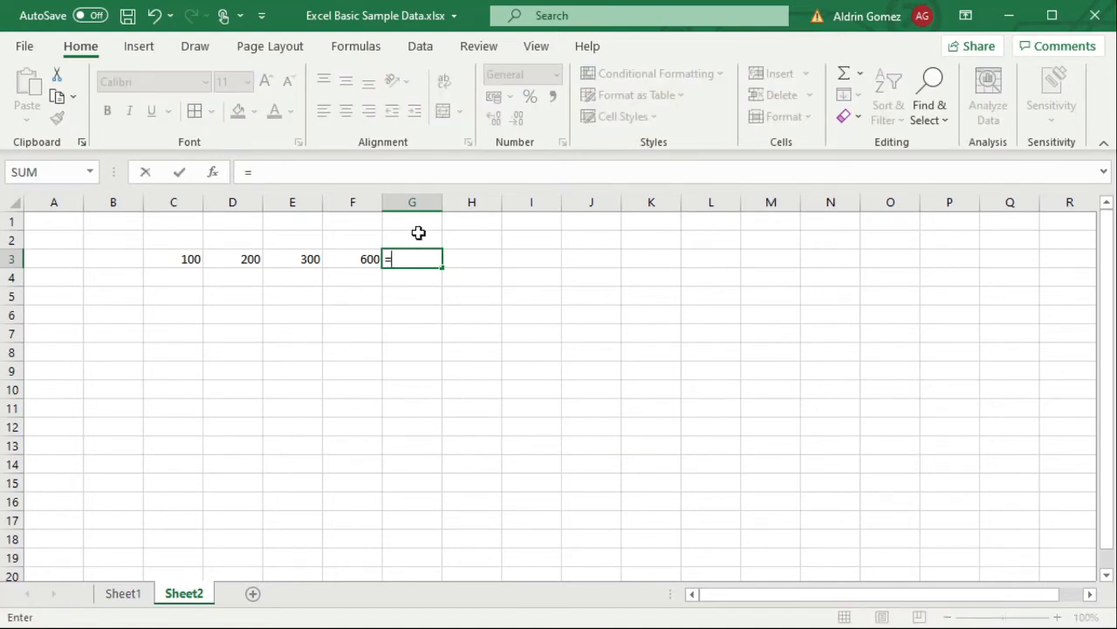
pyautogui.write('s')
pyautogui.write('um(')
pyautogui.press('BackSpace')
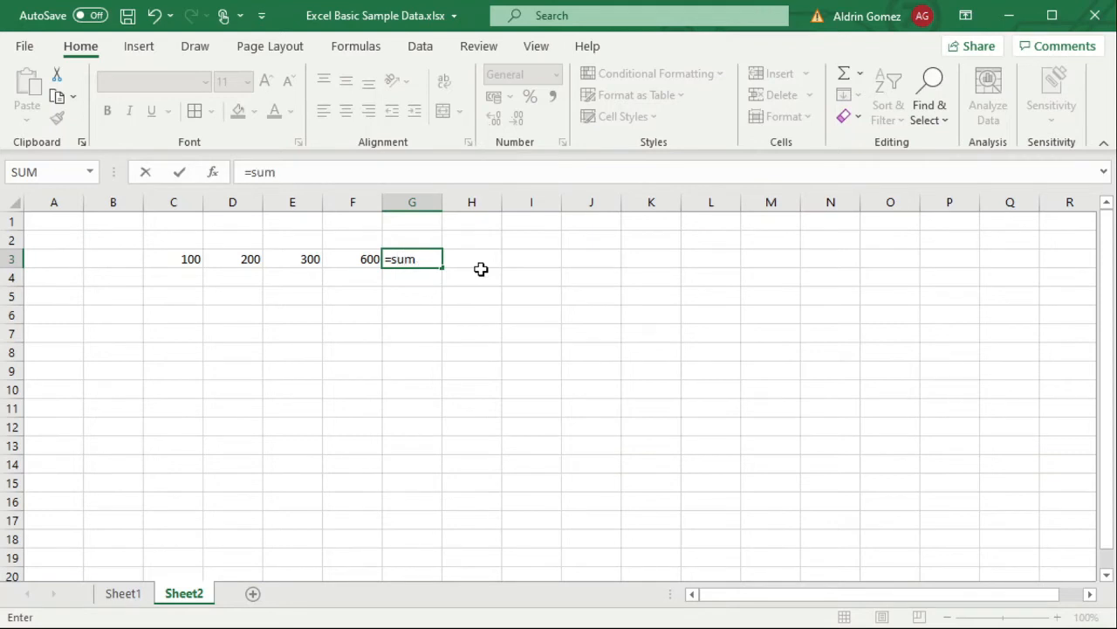
pyautogui.write('(')
pyautogui.moveTo(174, 258); pyautogui.dragTo(349, 259)
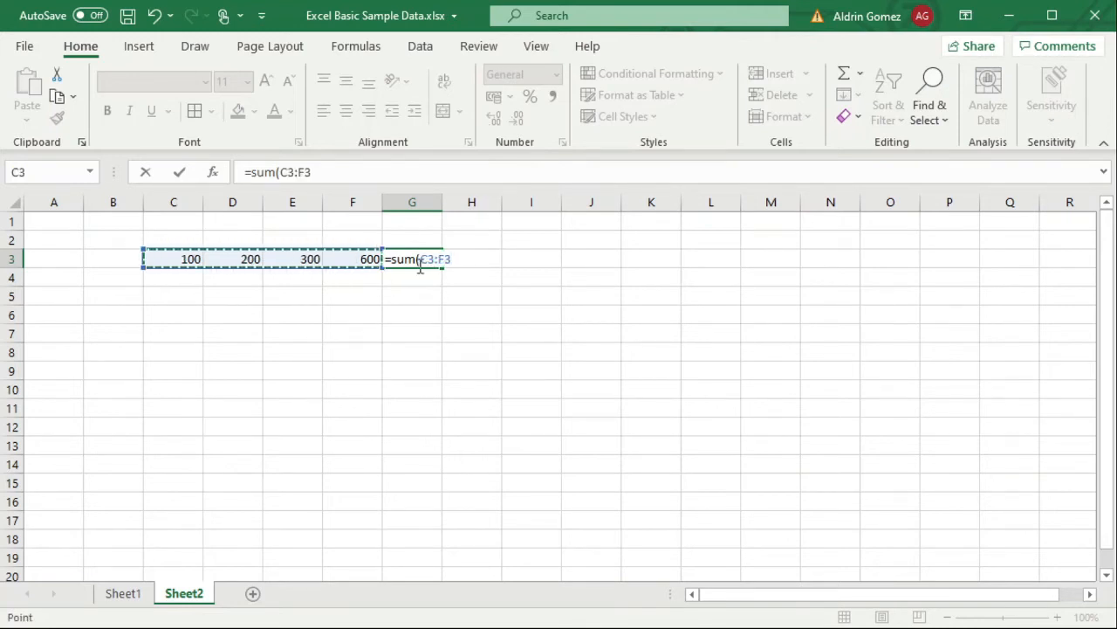
pyautogui.write(')')
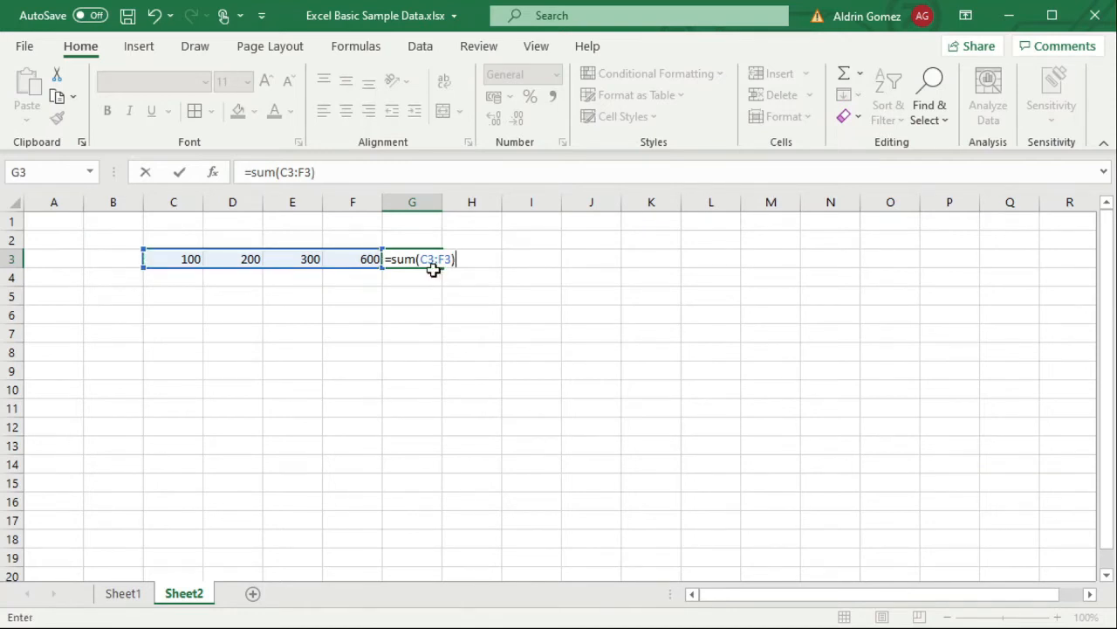
pyautogui.press('Return')
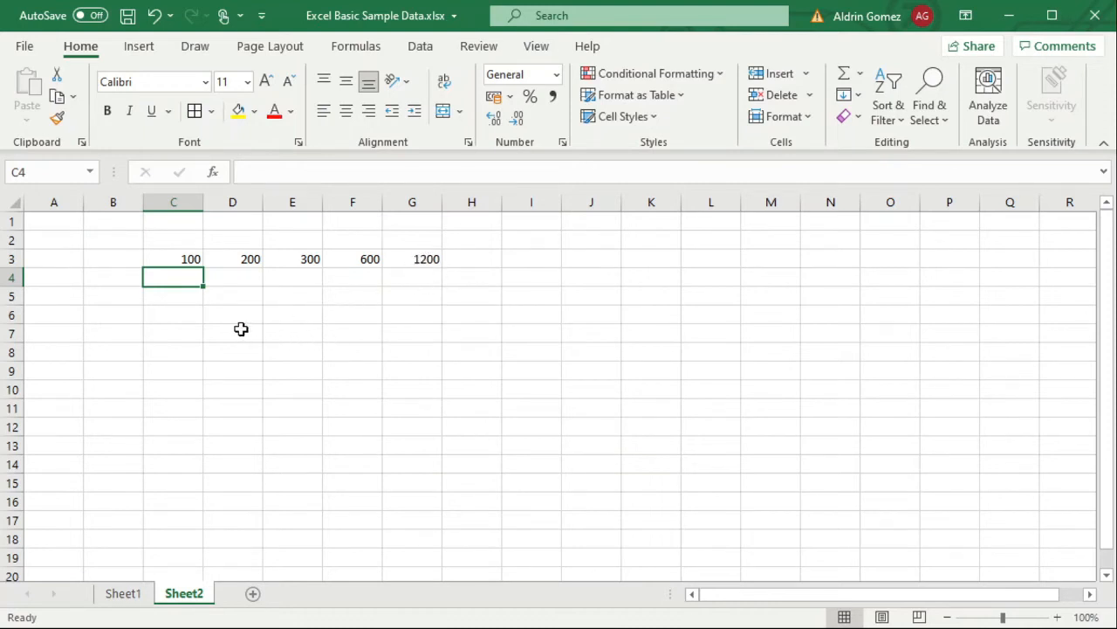
# Step: Enter 100, 200, 300 and 600 down cells C6:C9
pyautogui.click(174, 313)
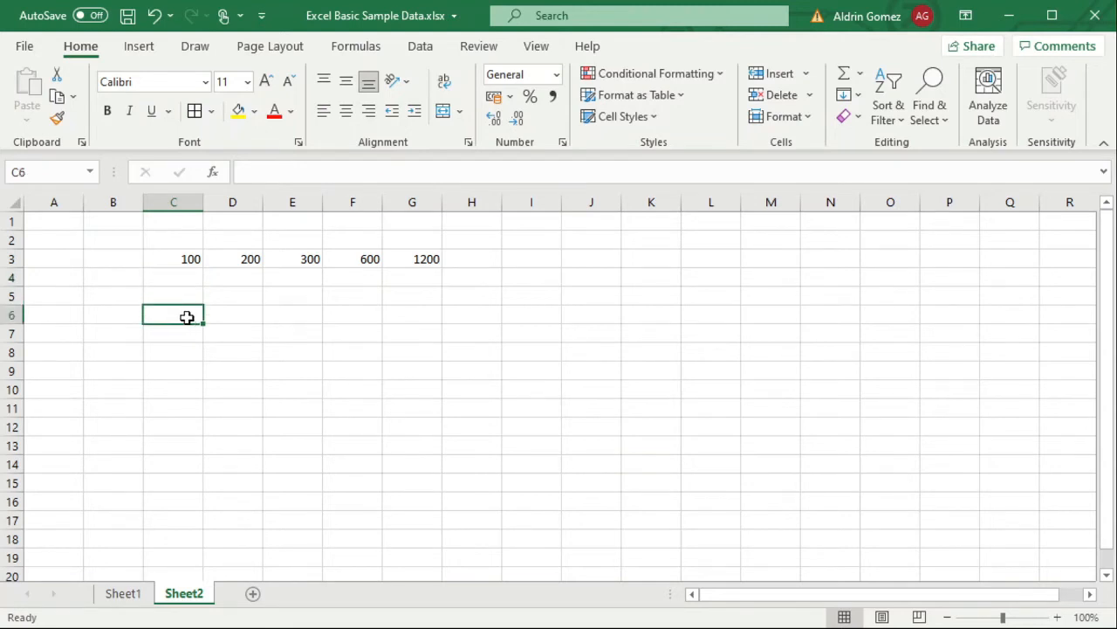
pyautogui.write('100')
pyautogui.press('Return')
pyautogui.write('200')
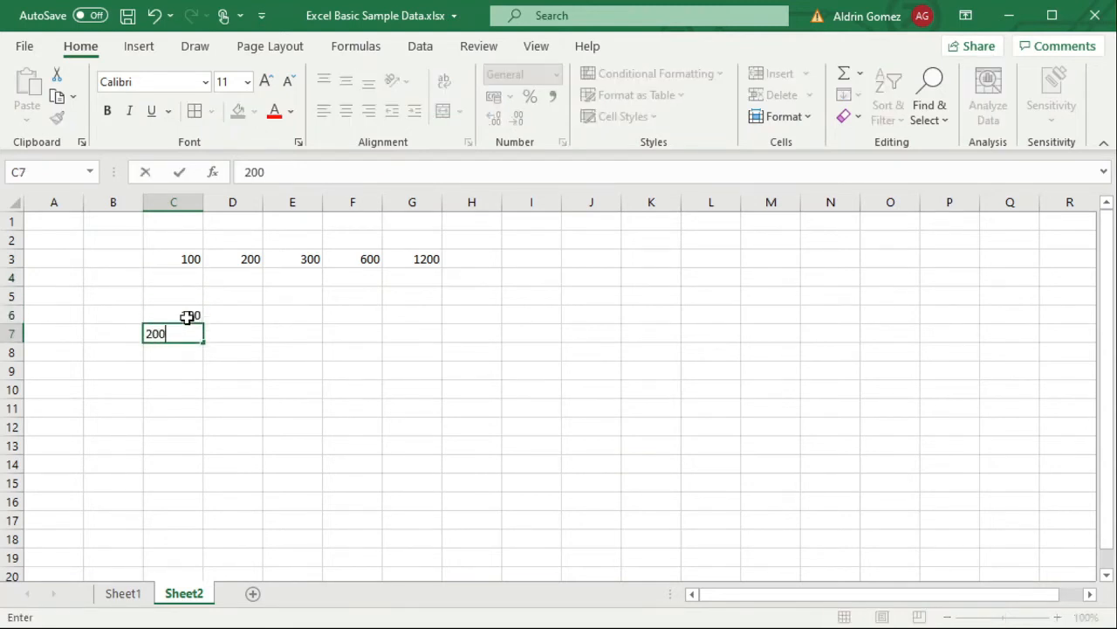
pyautogui.press('Return')
pyautogui.write('300')
pyautogui.press('Return')
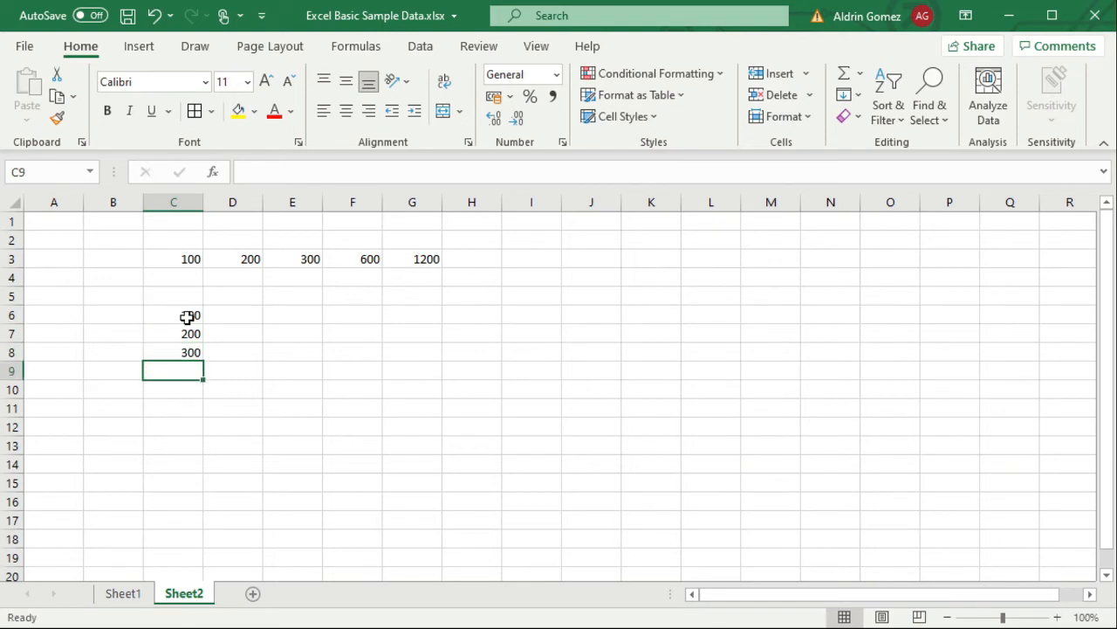
pyautogui.write('600')
pyautogui.press('Return')
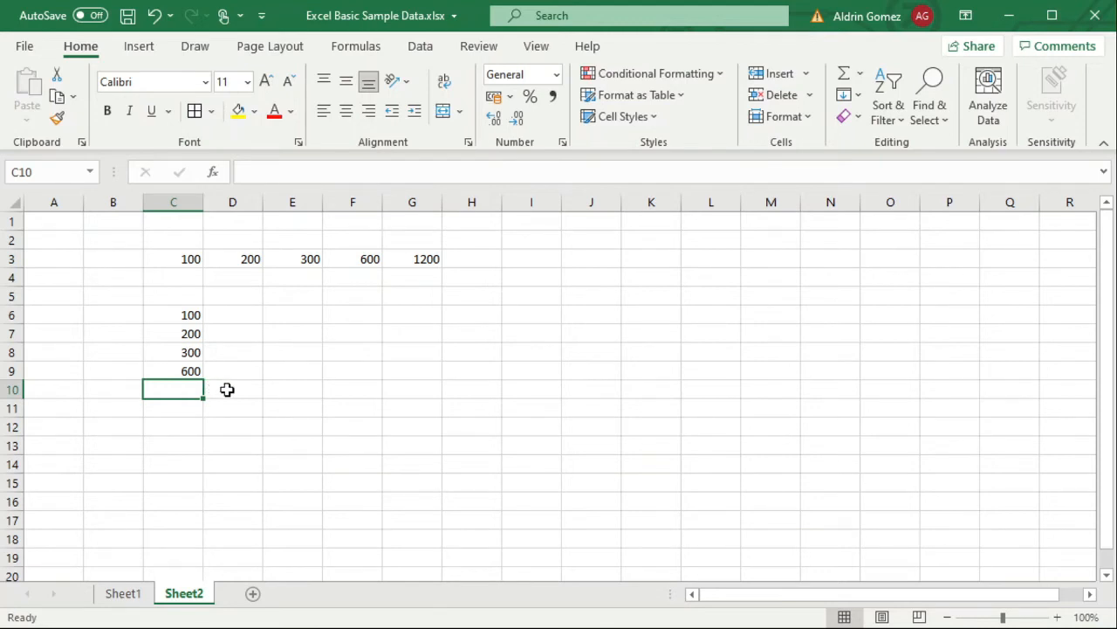
# Step: Total the column of numbers in C10 with the formula =sum(C6:C9)
pyautogui.write('=')
pyautogui.press('Escape')
pyautogui.write('=')
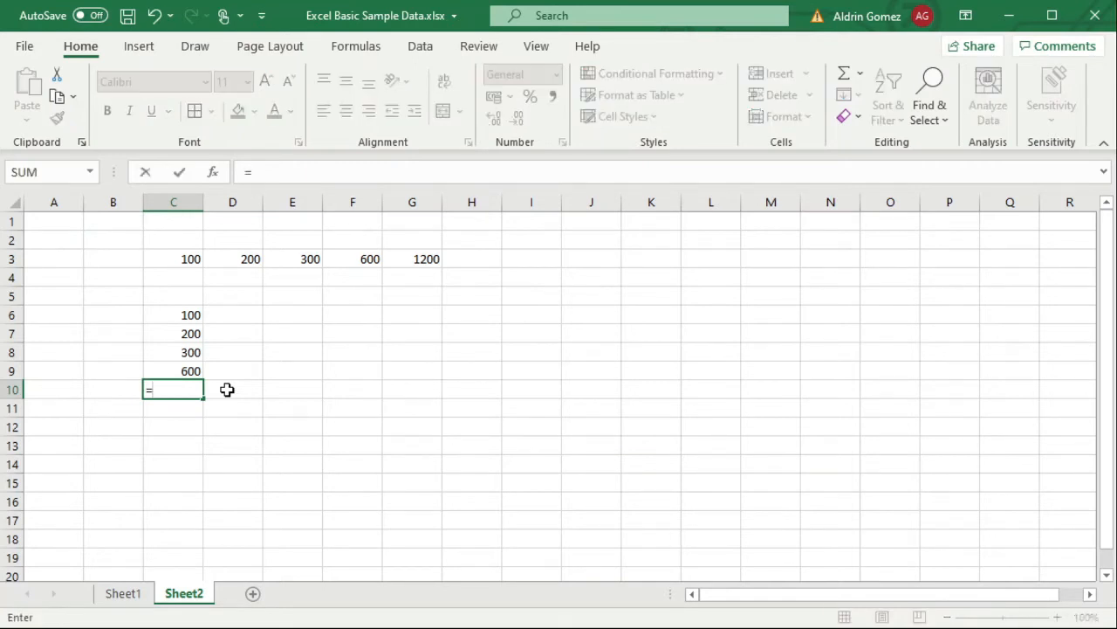
pyautogui.write('sum(')
pyautogui.click(189, 314)
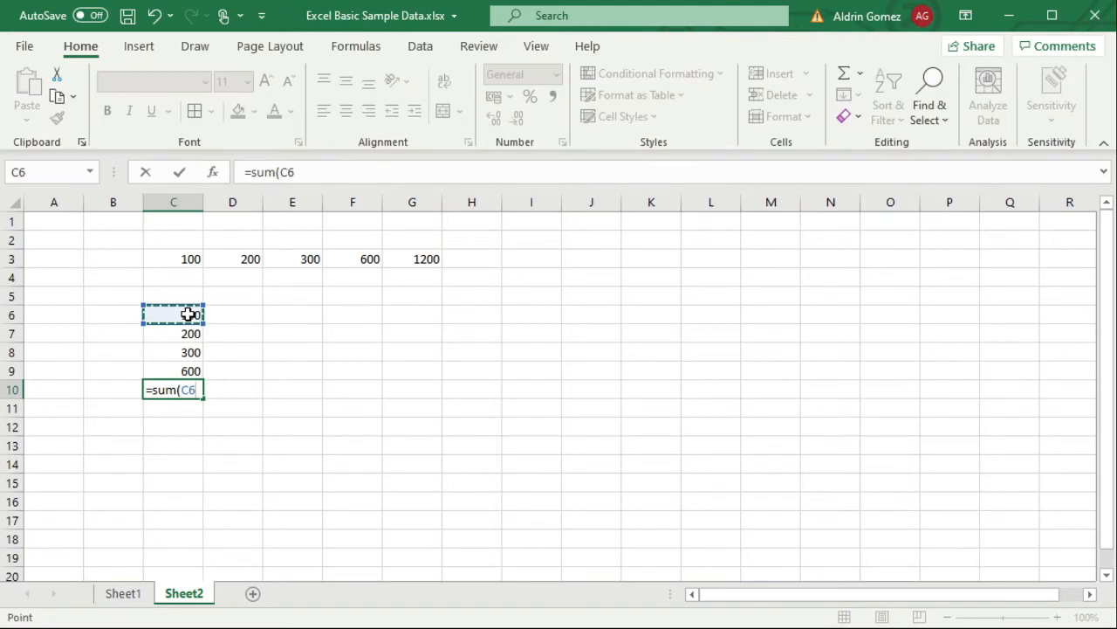
pyautogui.moveTo(189, 314); pyautogui.dragTo(187, 368)
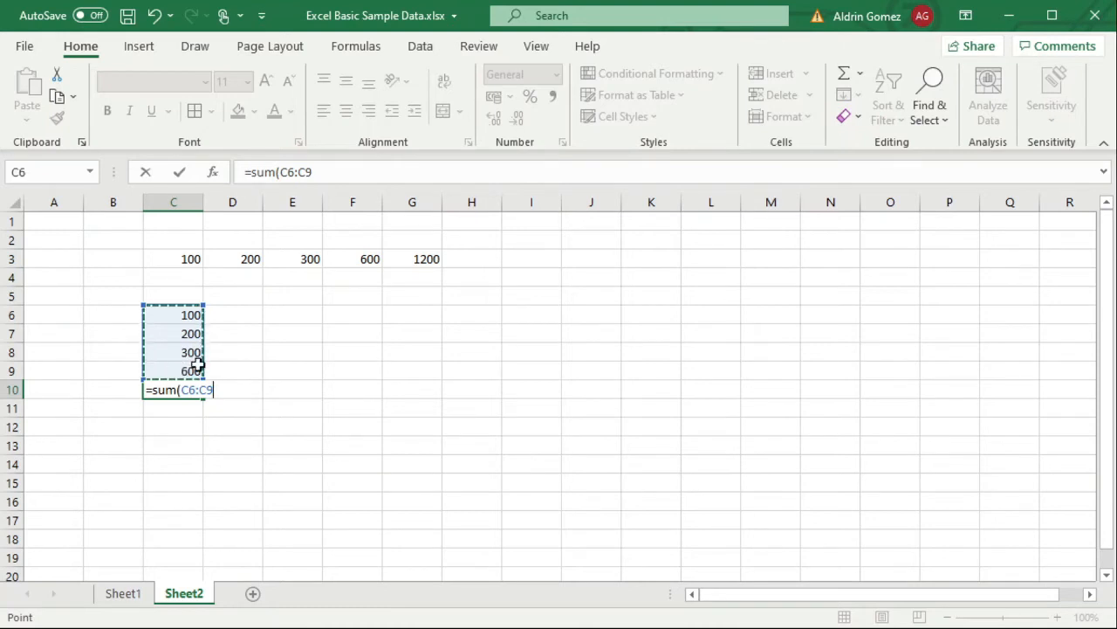
pyautogui.write(')')
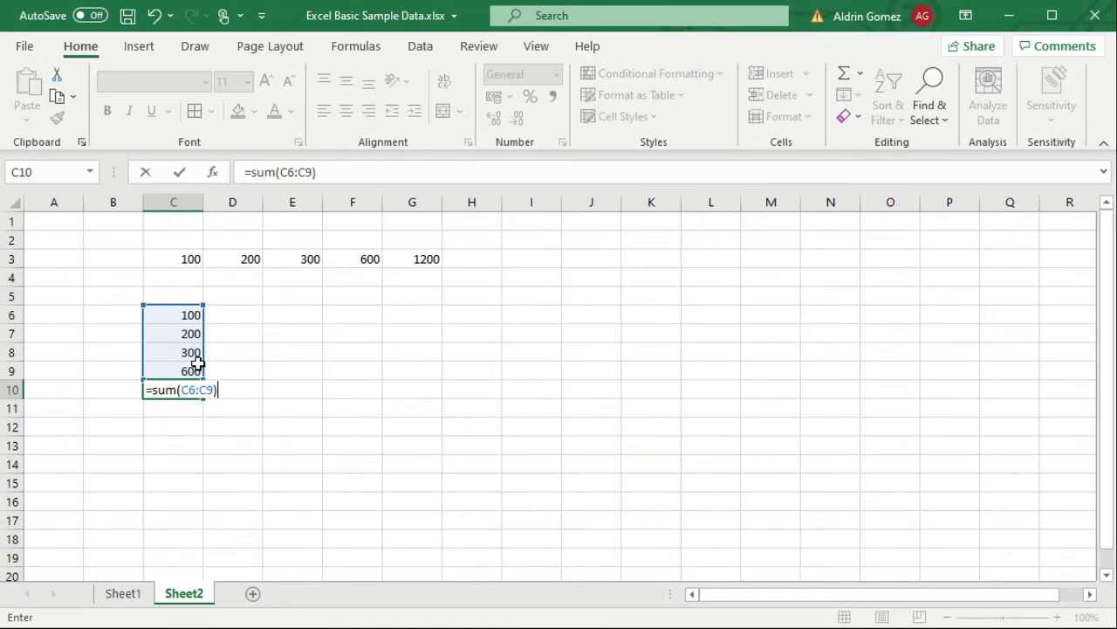
pyautogui.press('Return')
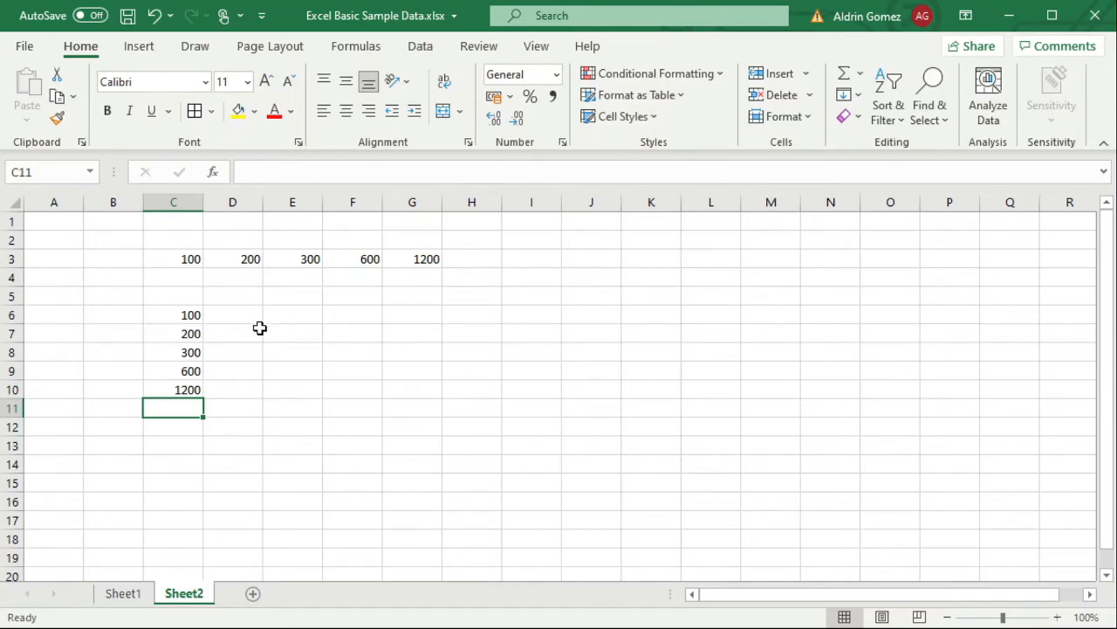
# Step: Enter 5, 10, 20 and 3 down cells F6:F9
pyautogui.click(353, 316)
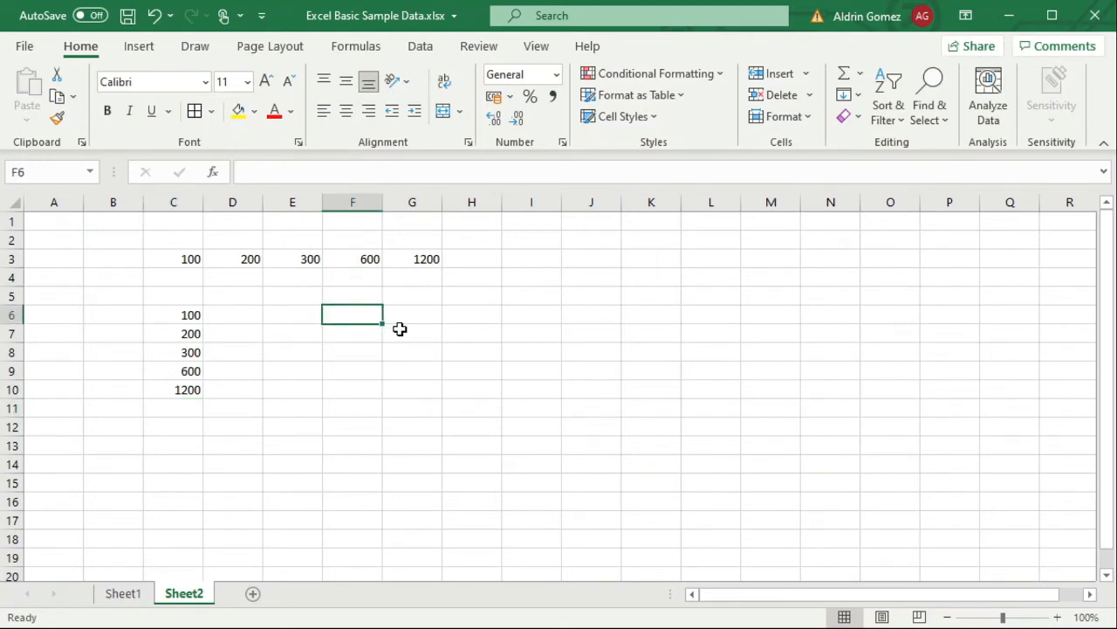
pyautogui.write('5')
pyautogui.press('Return')
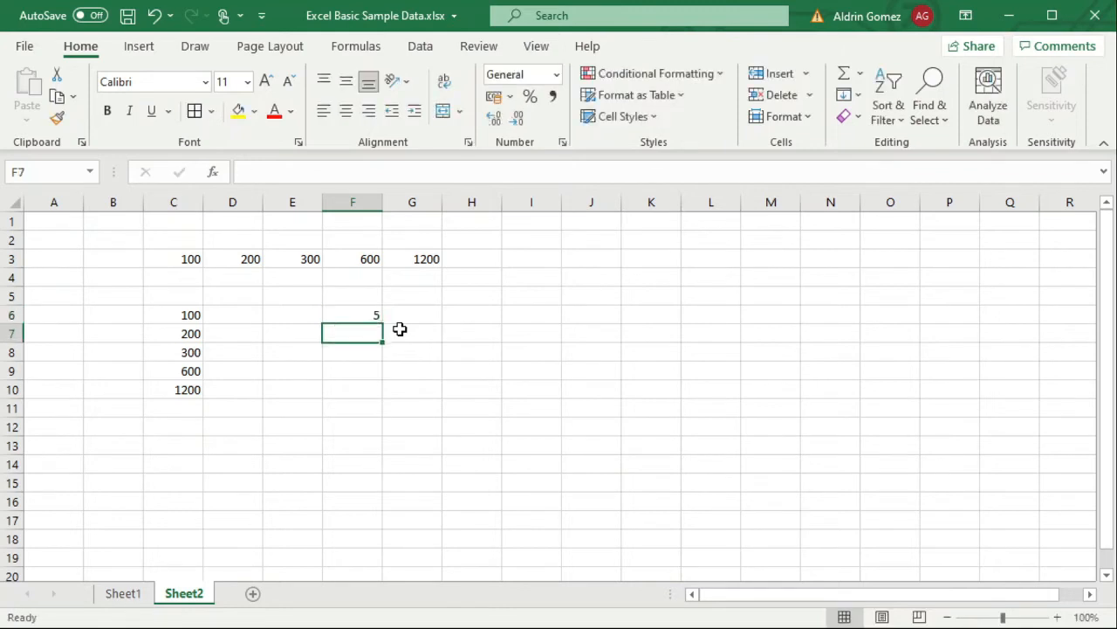
pyautogui.write('10')
pyautogui.press('Return')
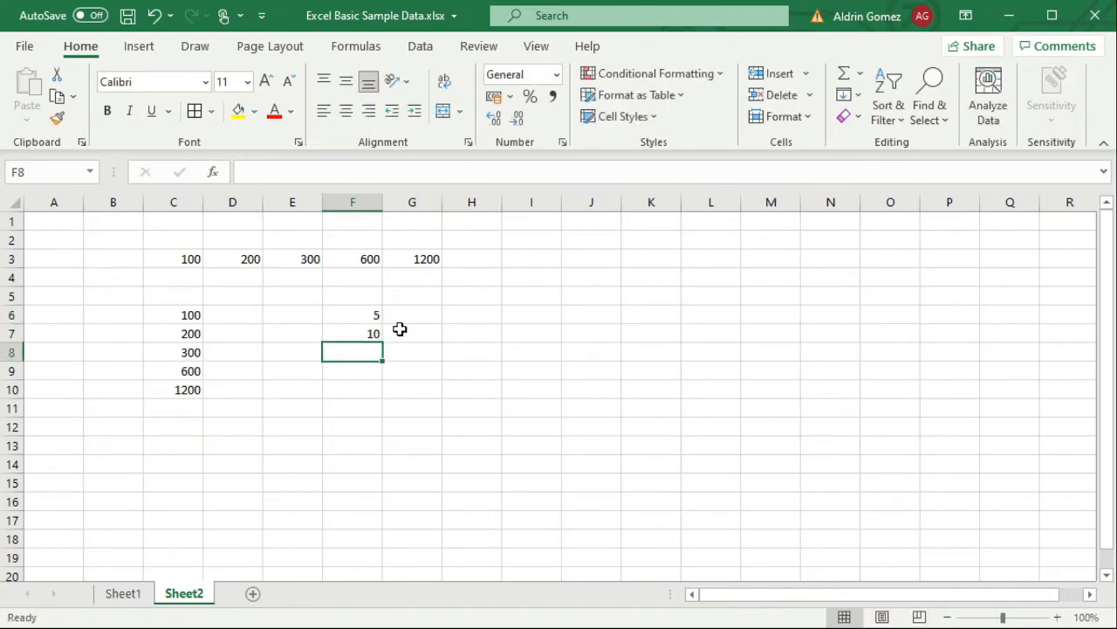
pyautogui.write('20')
pyautogui.press('Return')
pyautogui.write('3')
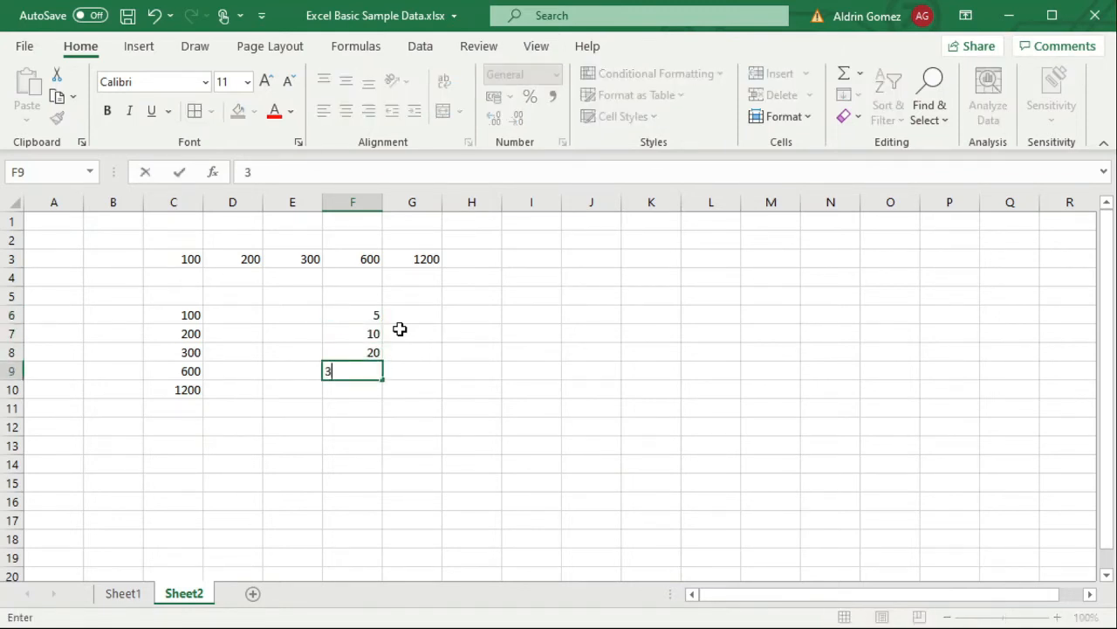
pyautogui.press('Return')
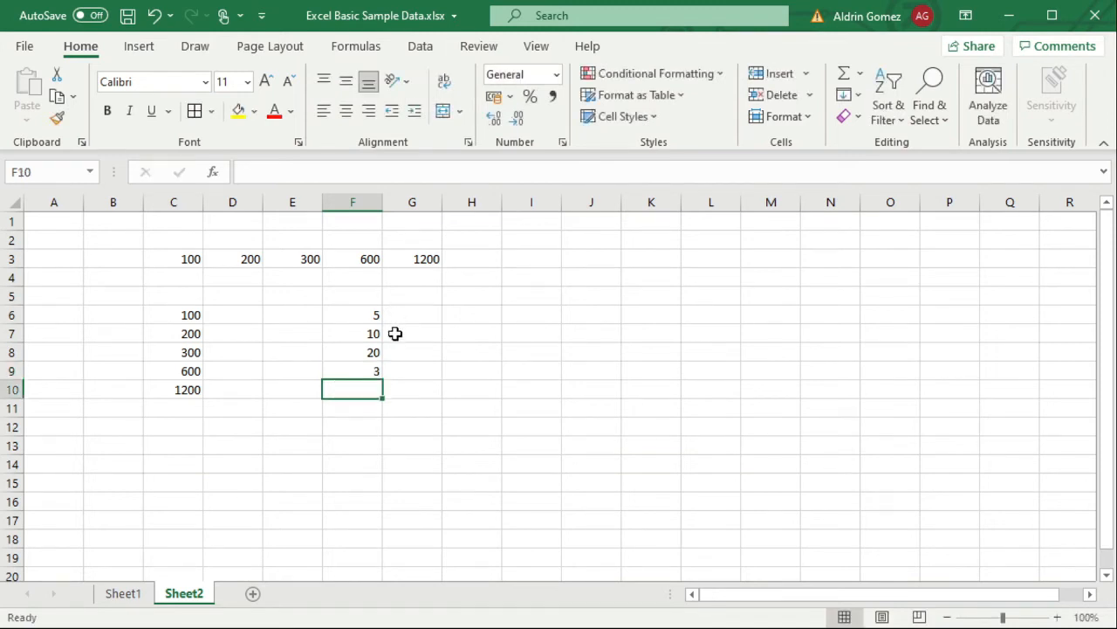
# Step: Total F6:F9 in cell F10 using the AutoSum Sum function
pyautogui.moveTo(362, 315); pyautogui.dragTo(351, 371)
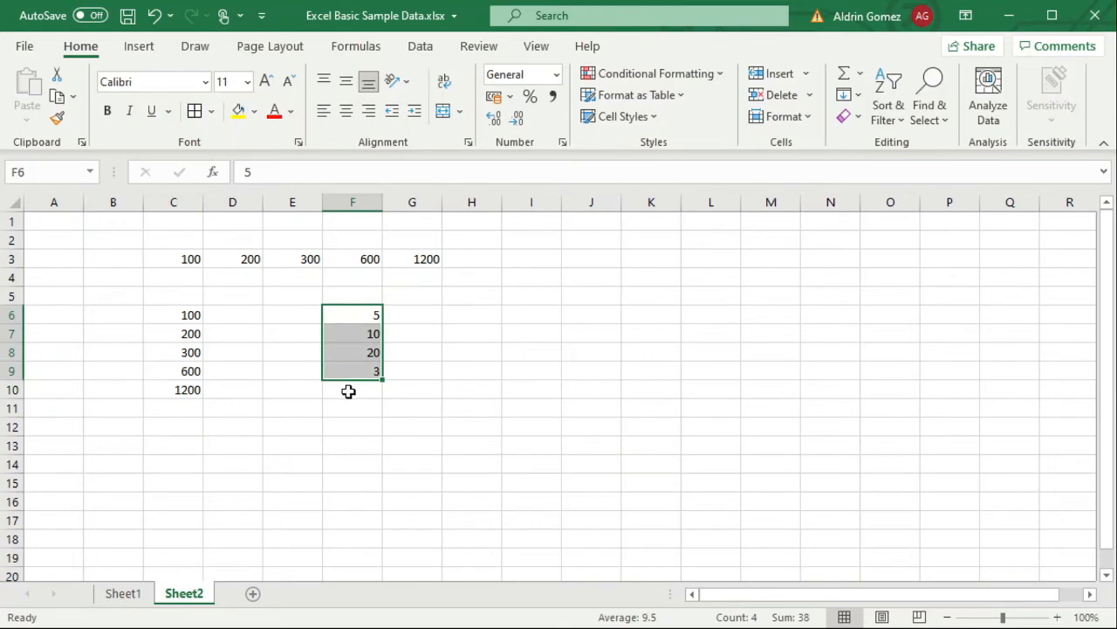
pyautogui.click(349, 391)
pyautogui.click(359, 47)
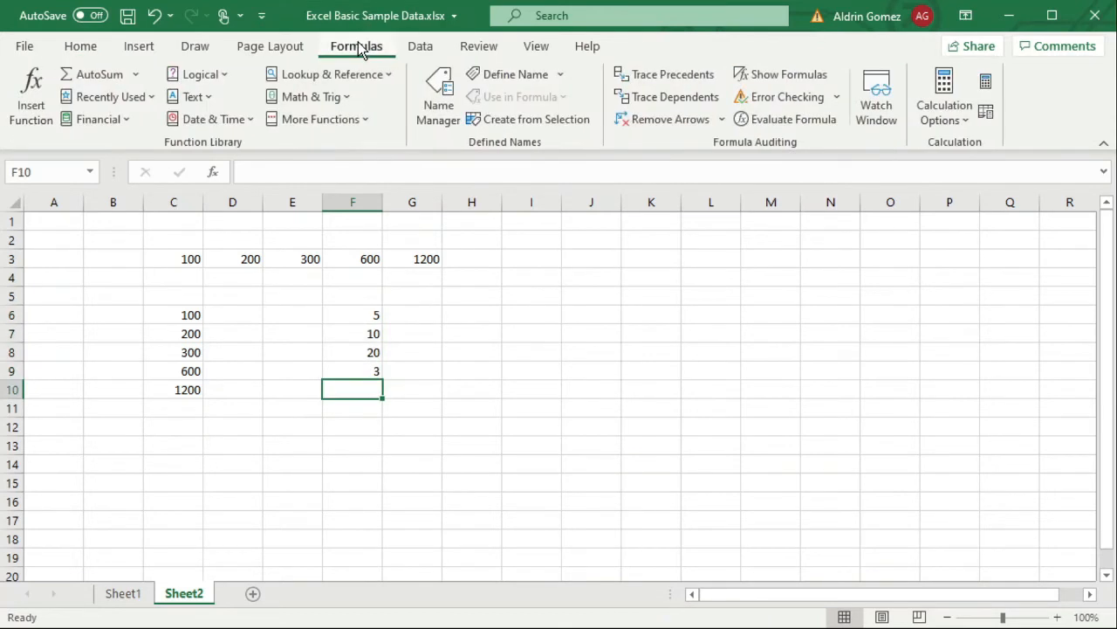
pyautogui.click(135, 74)
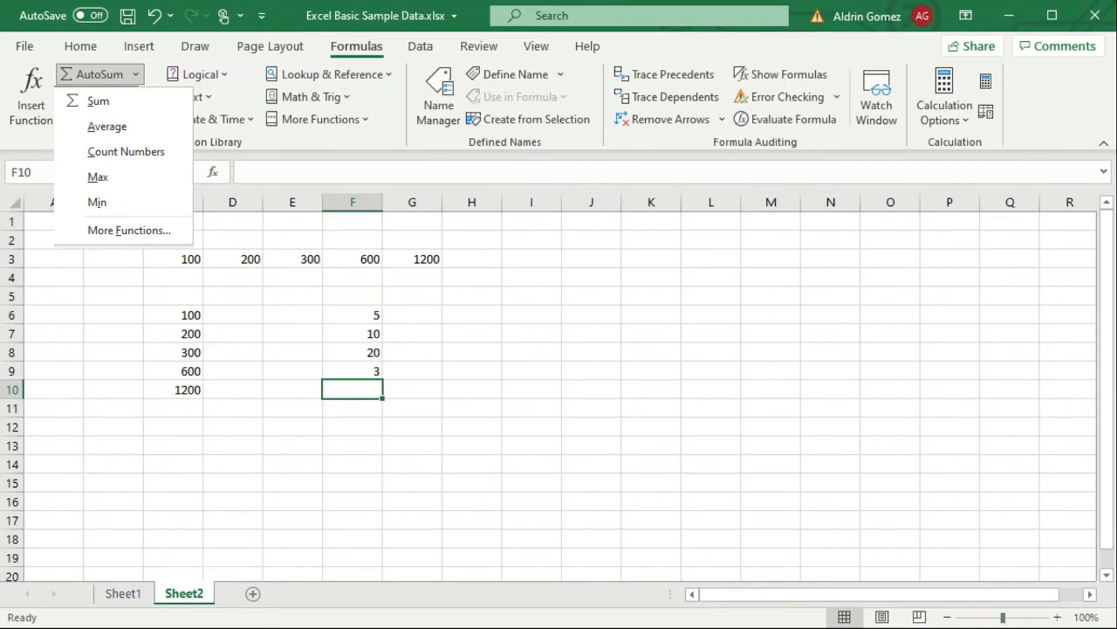
pyautogui.click(123, 102)
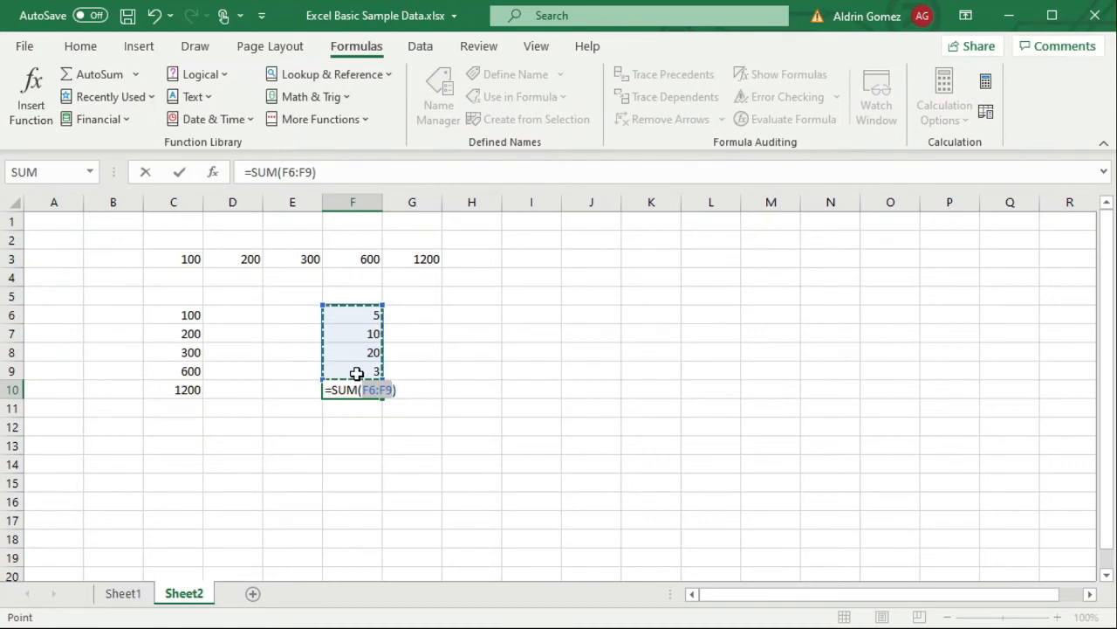
pyautogui.press('Return')
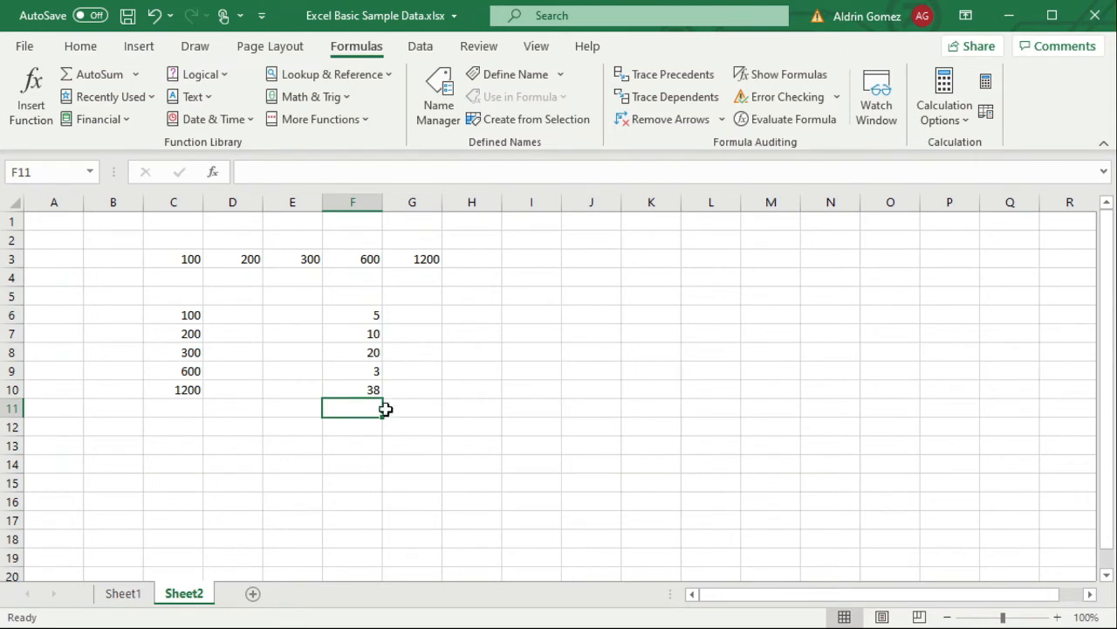
# Step: Label the result rows by entering "total:" in E10 and "lowest:" in E11
pyautogui.click(294, 410)
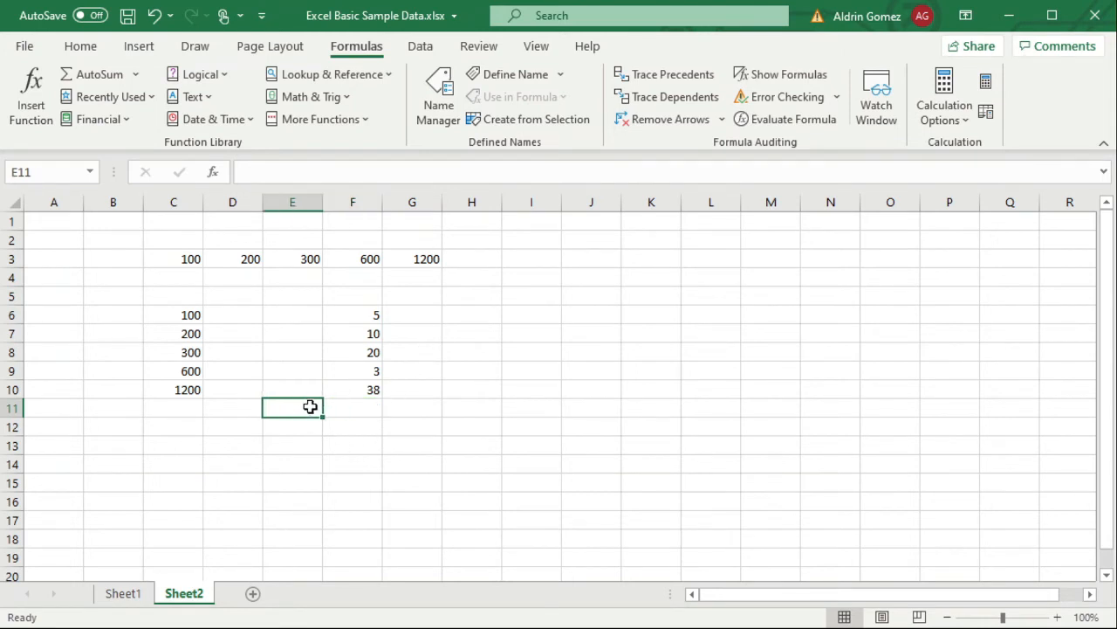
pyautogui.click(359, 373)
pyautogui.click(345, 392)
pyautogui.write('lowers')
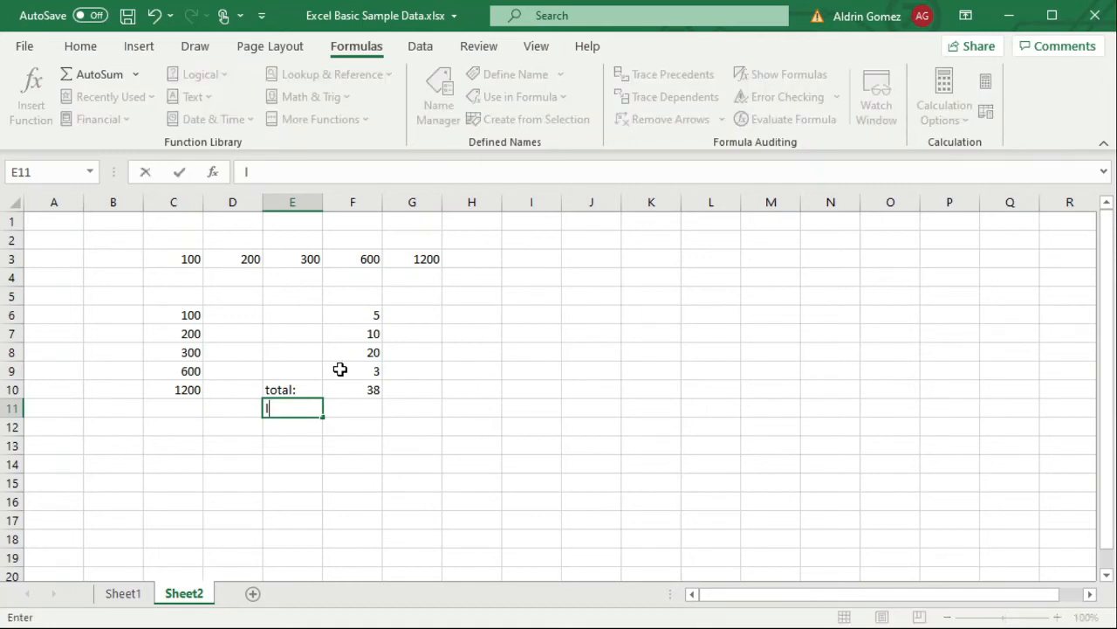
pyautogui.press('BackSpace')
pyautogui.press('BackSpace')
pyautogui.write('st:')
pyautogui.press('Tab')
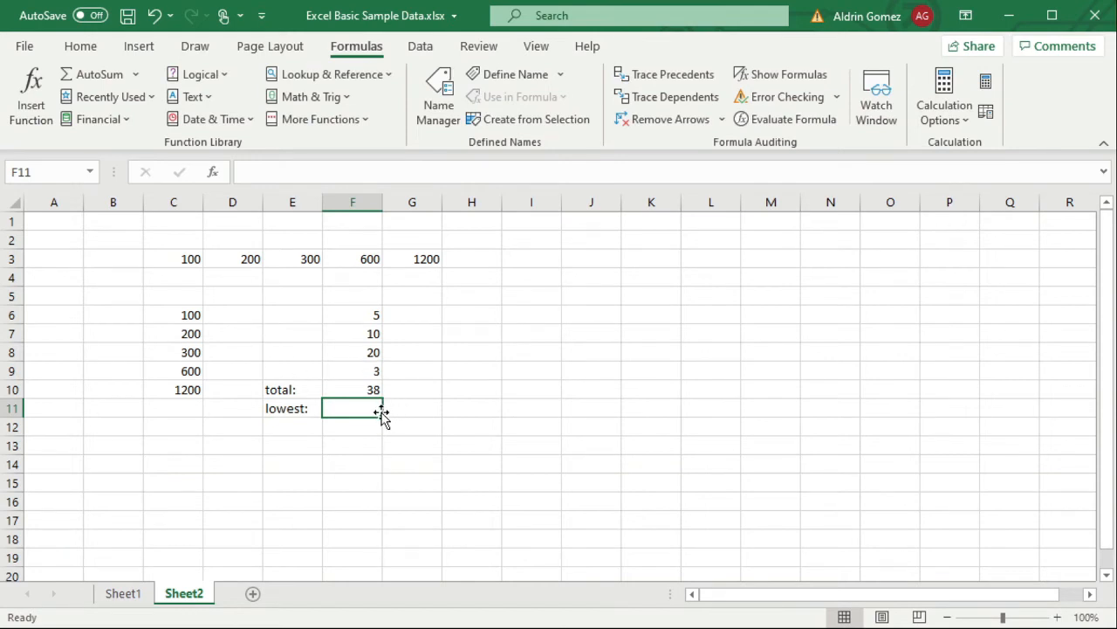
# Step: Find the lowest number in F11 with the AutoSum Min function, restricting its range to F6:F9
pyautogui.click(138, 74)
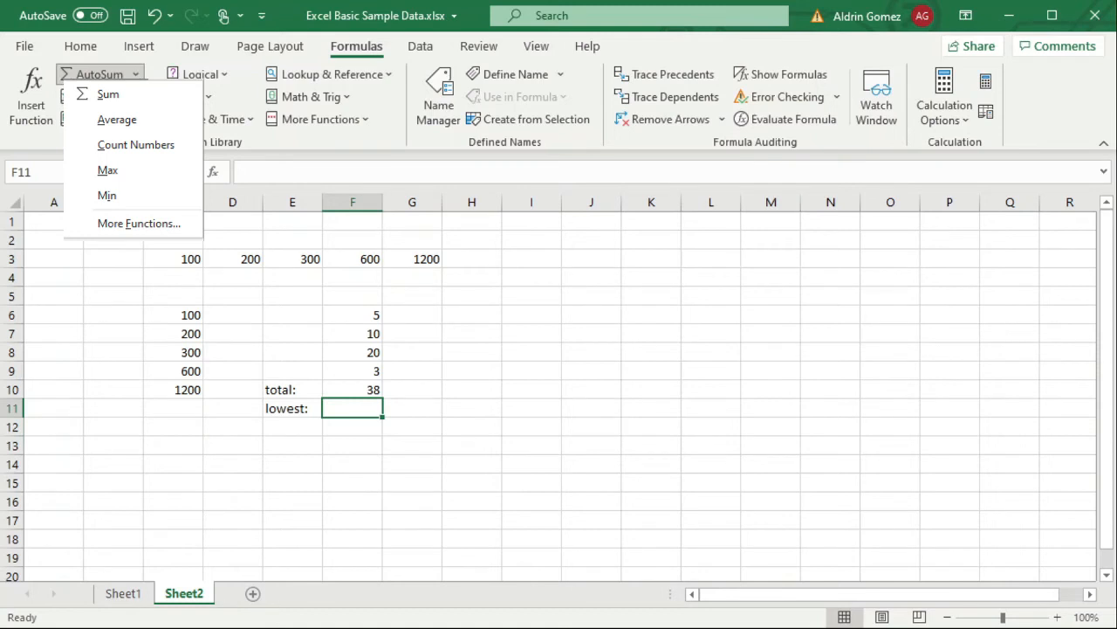
pyautogui.click(107, 196)
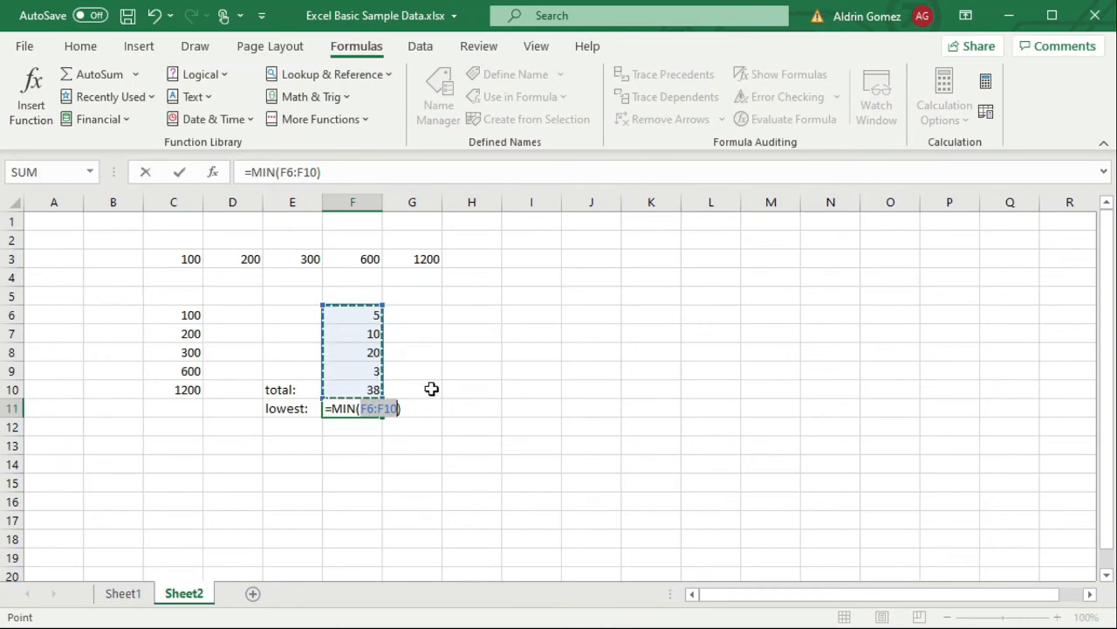
pyautogui.press('BackSpace')
pyautogui.write('F')
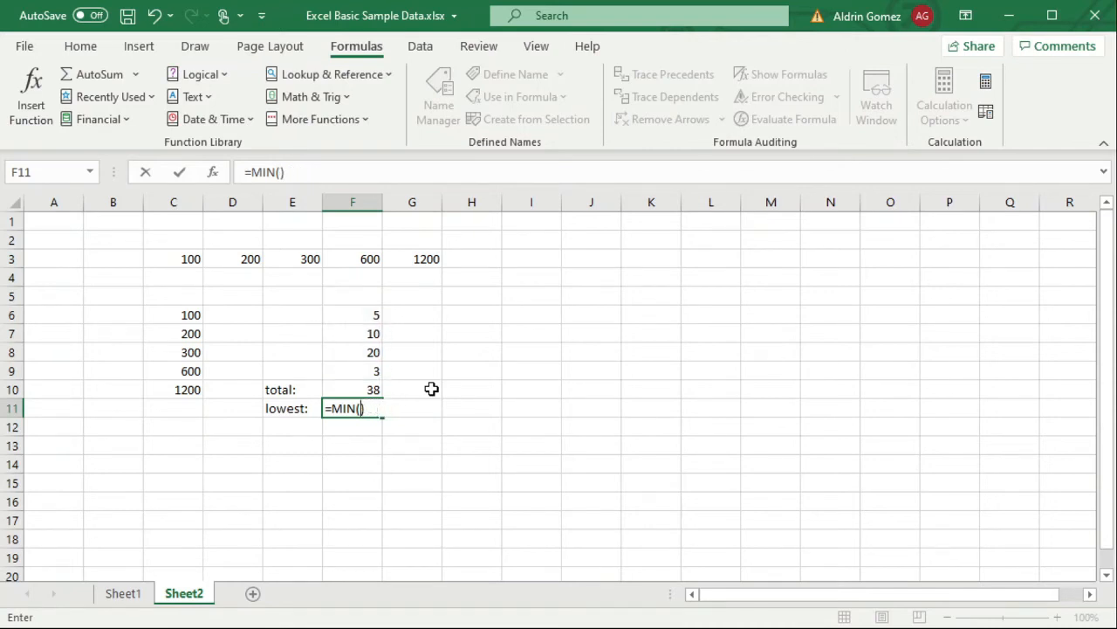
pyautogui.click(356, 312)
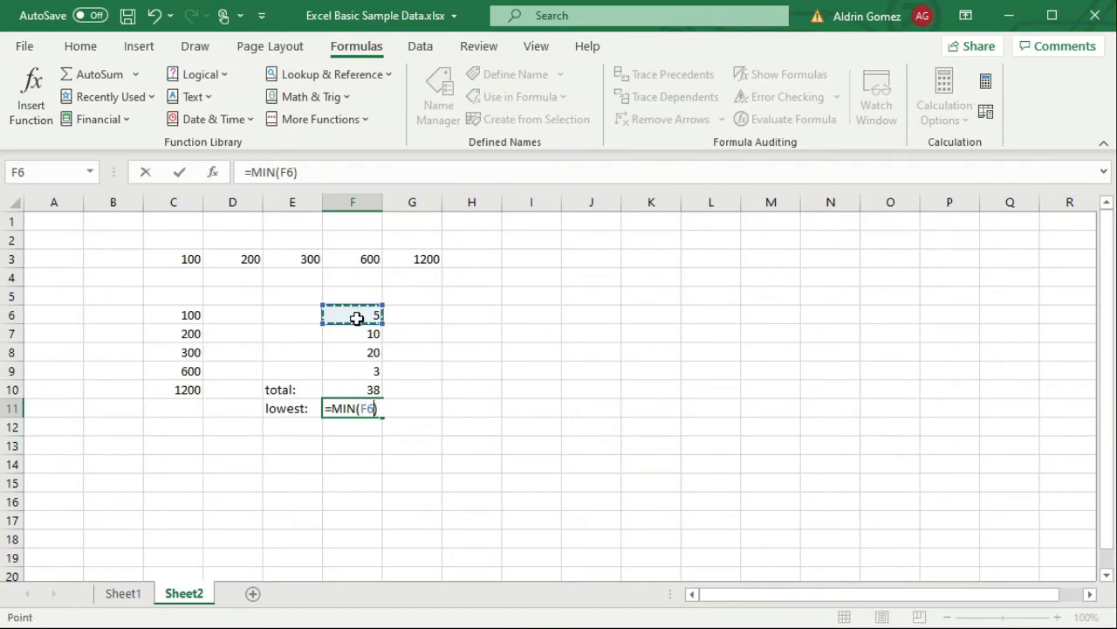
pyautogui.moveTo(357, 318); pyautogui.dragTo(354, 353)
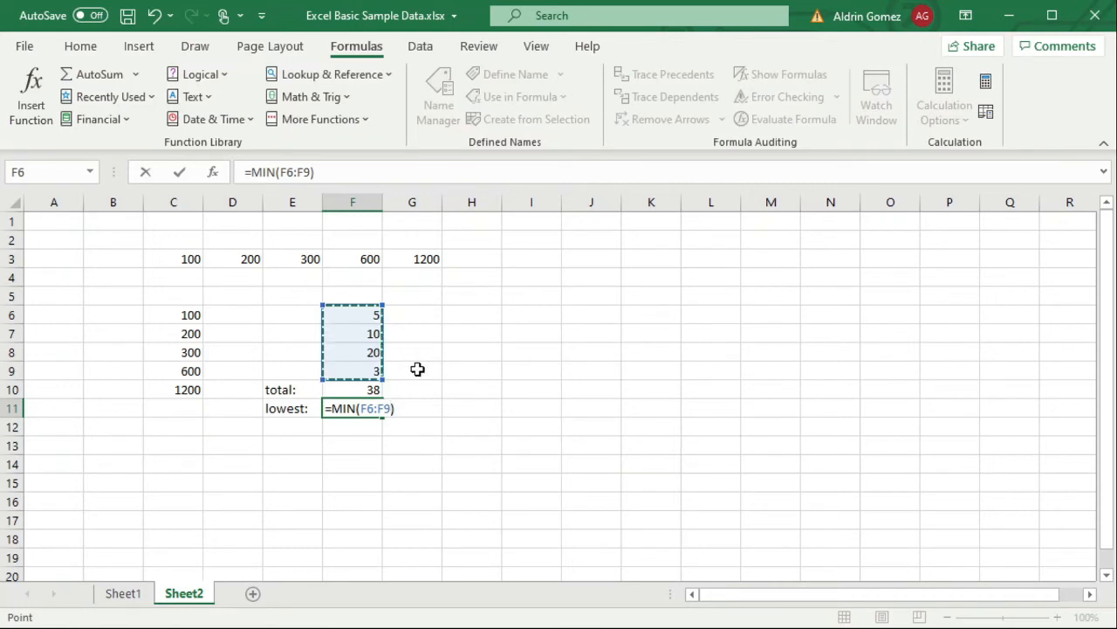
pyautogui.press('Return')
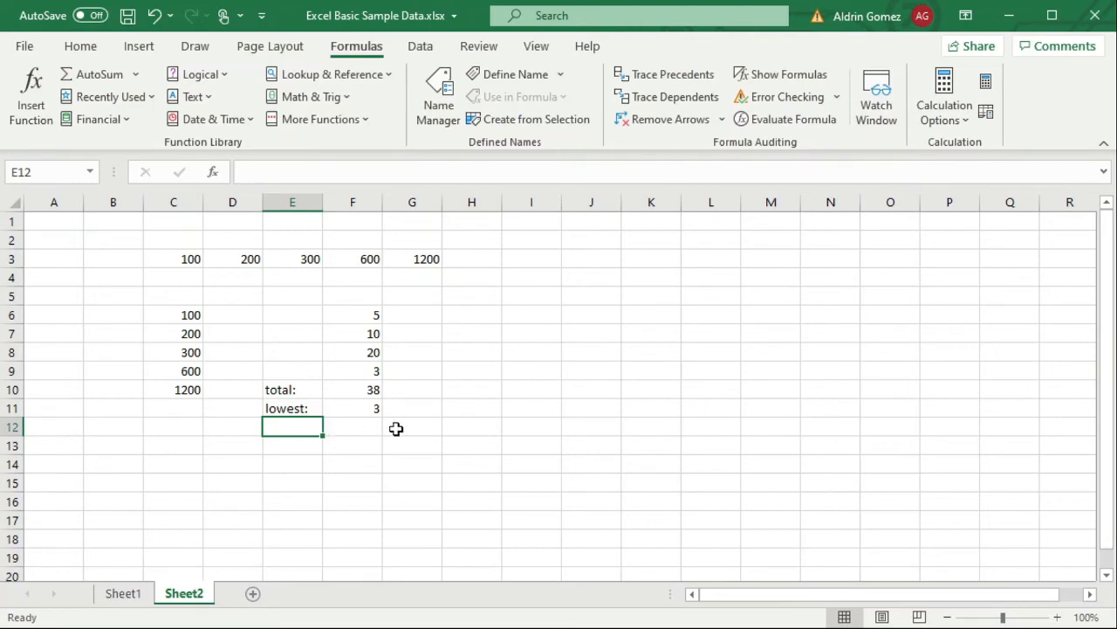
# Step: Enter the label "Highest:" in E12 and find the maximum of F6:F9 in F12 with the AutoSum Max function
pyautogui.write('Highest')
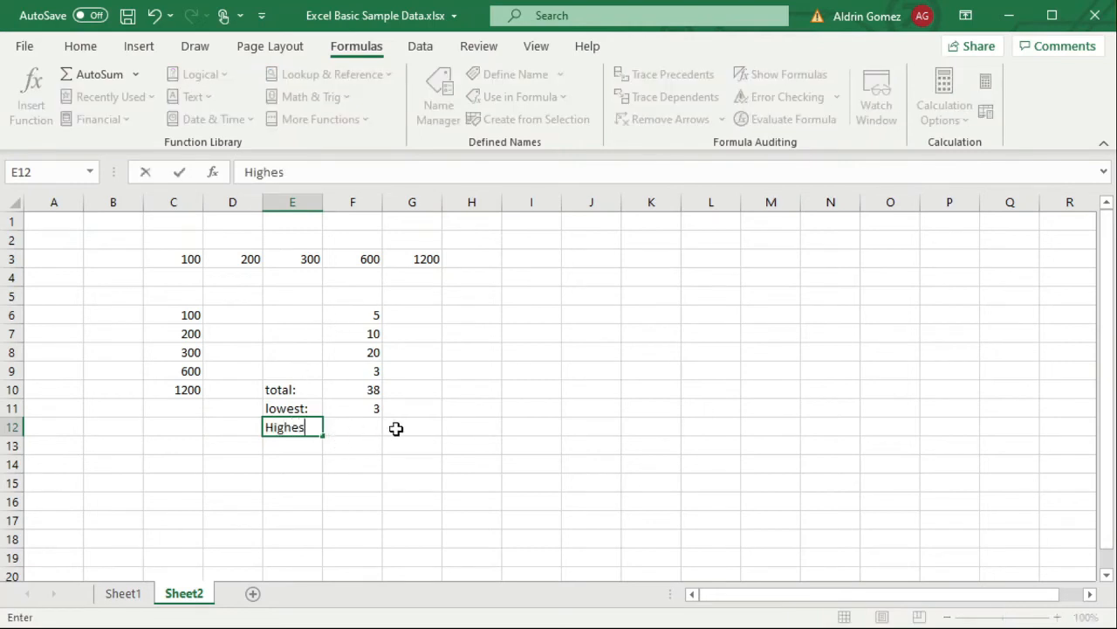
pyautogui.press('Tab')
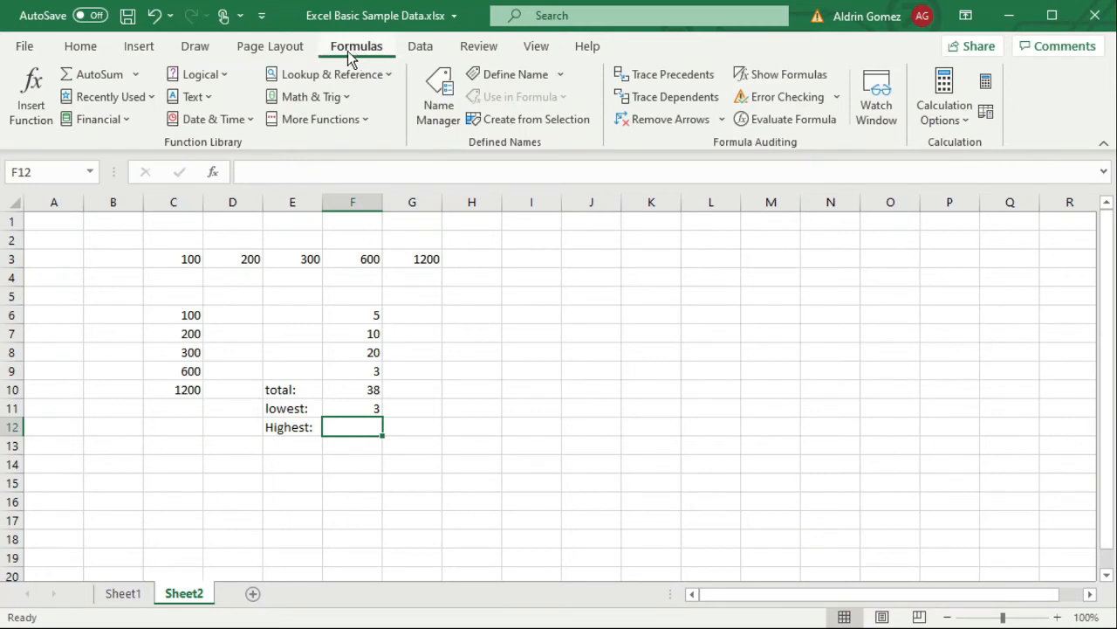
pyautogui.click(135, 76)
pyautogui.click(102, 164)
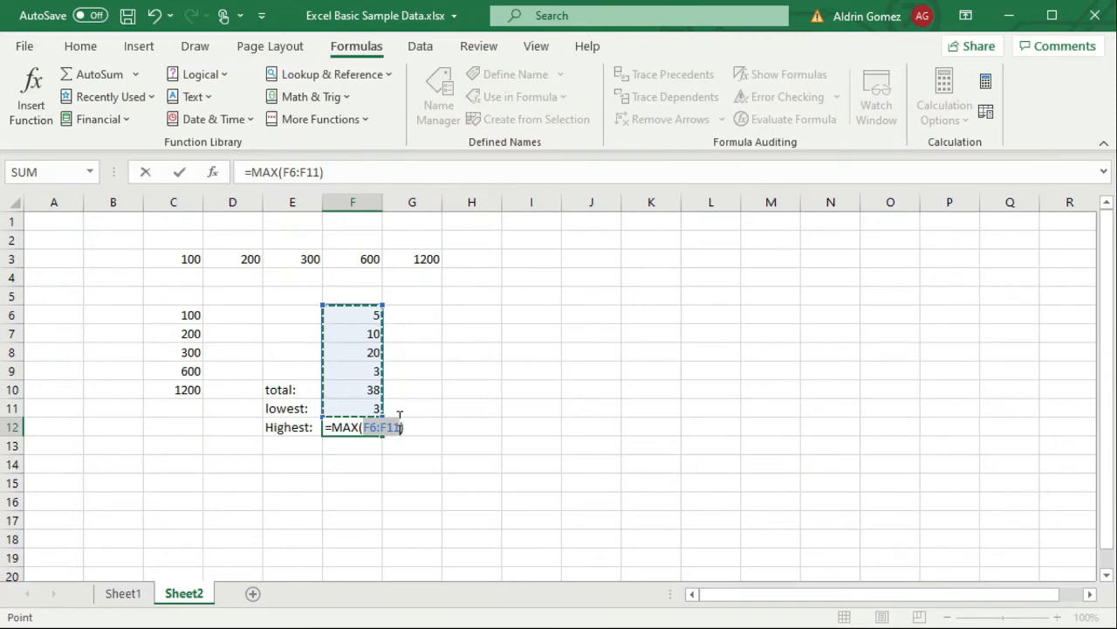
pyautogui.press('BackSpace')
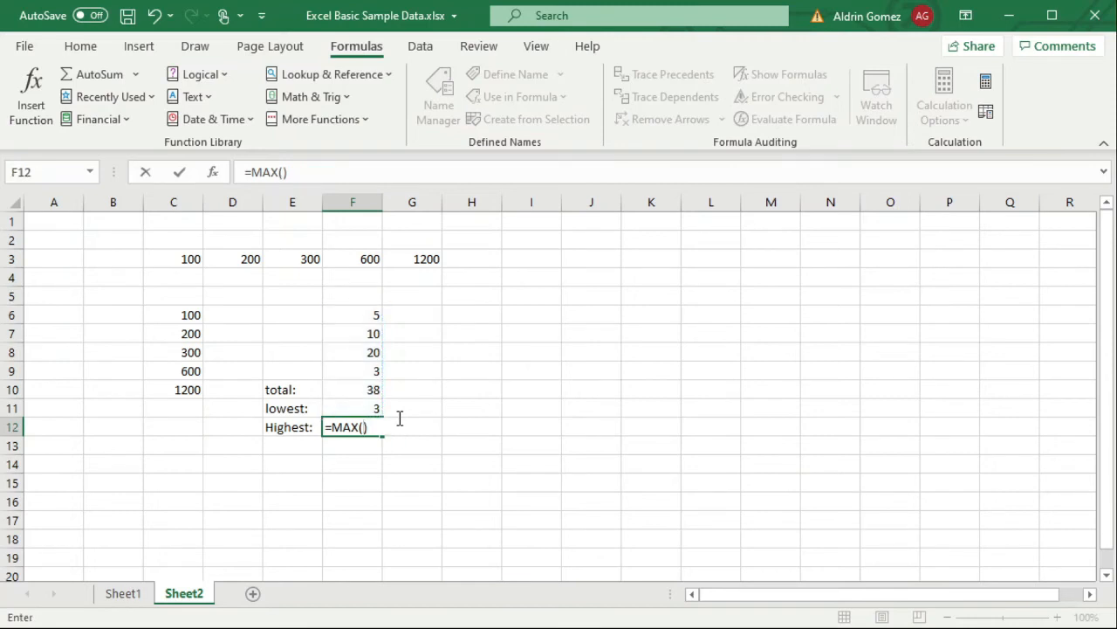
pyautogui.press('Return')
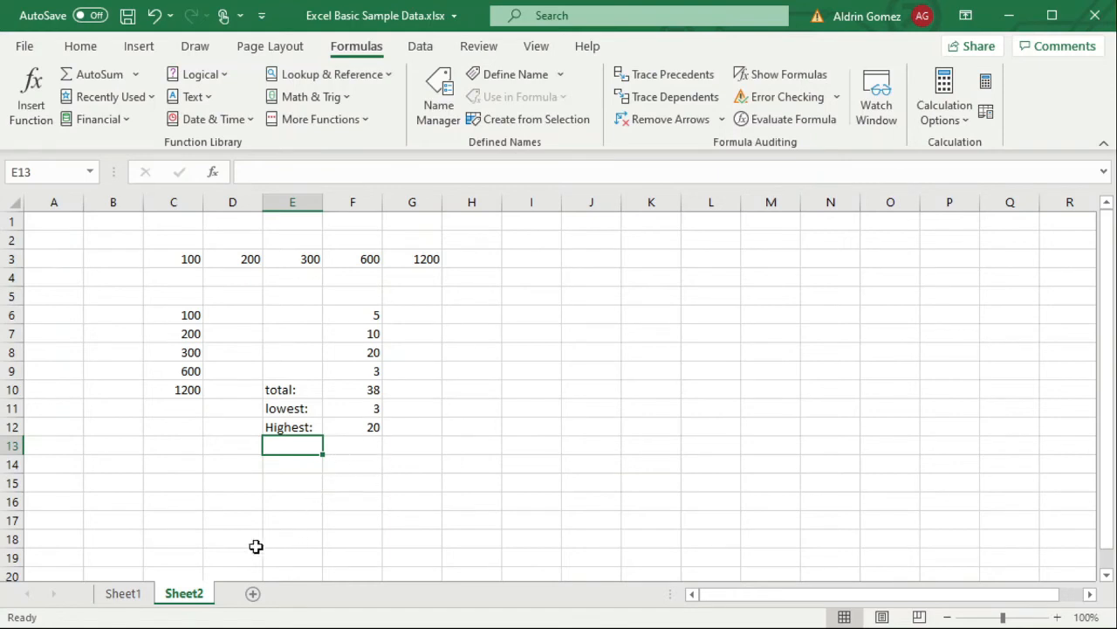
# Step: Switch to Sheet1 and total the ingredient prices in C8 with AutoSum as =SUM(C4:C7)
pyautogui.click(123, 594)
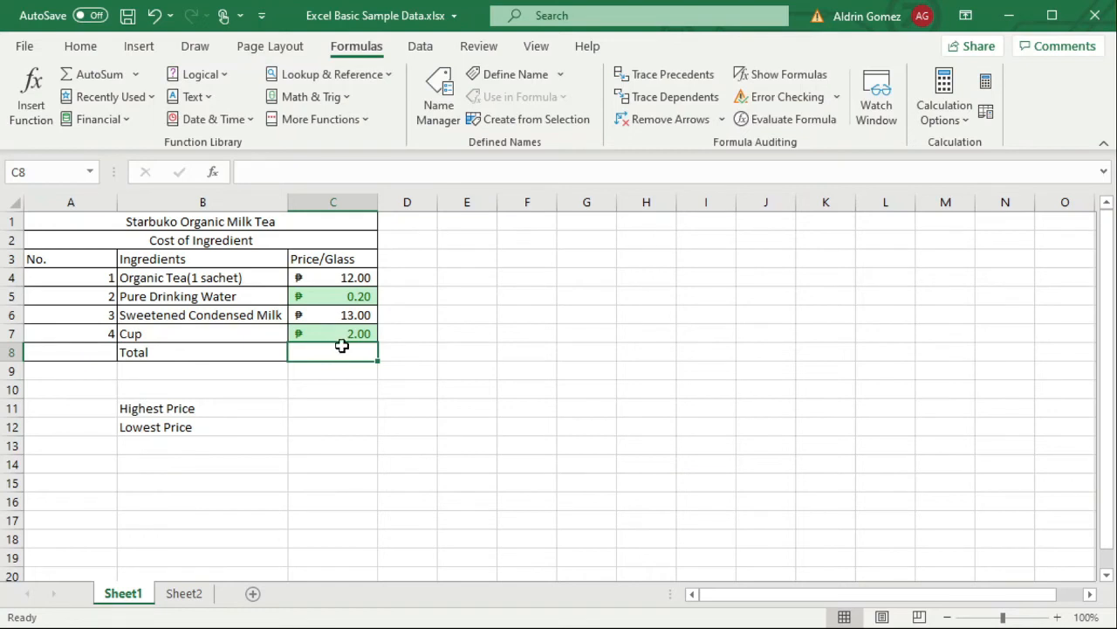
pyautogui.click(136, 75)
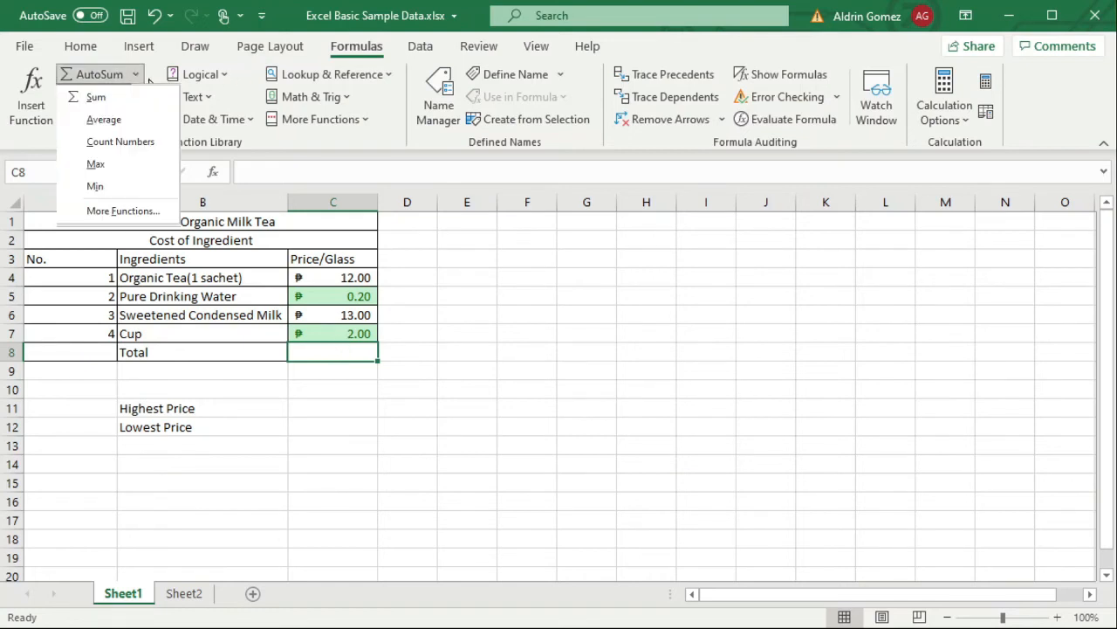
pyautogui.click(94, 97)
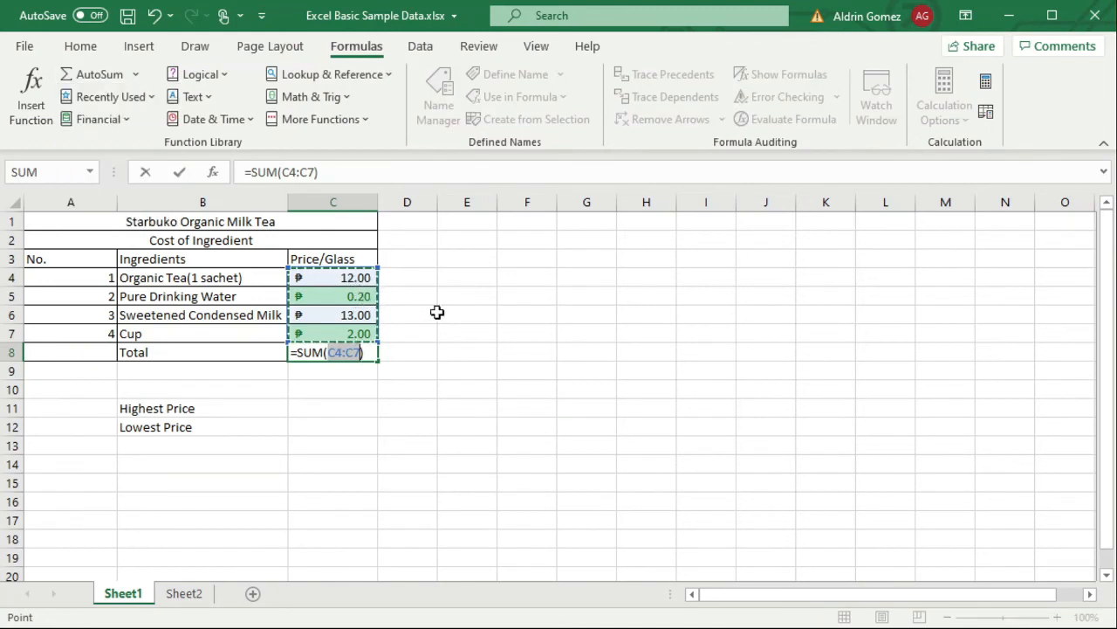
pyautogui.press('Return')
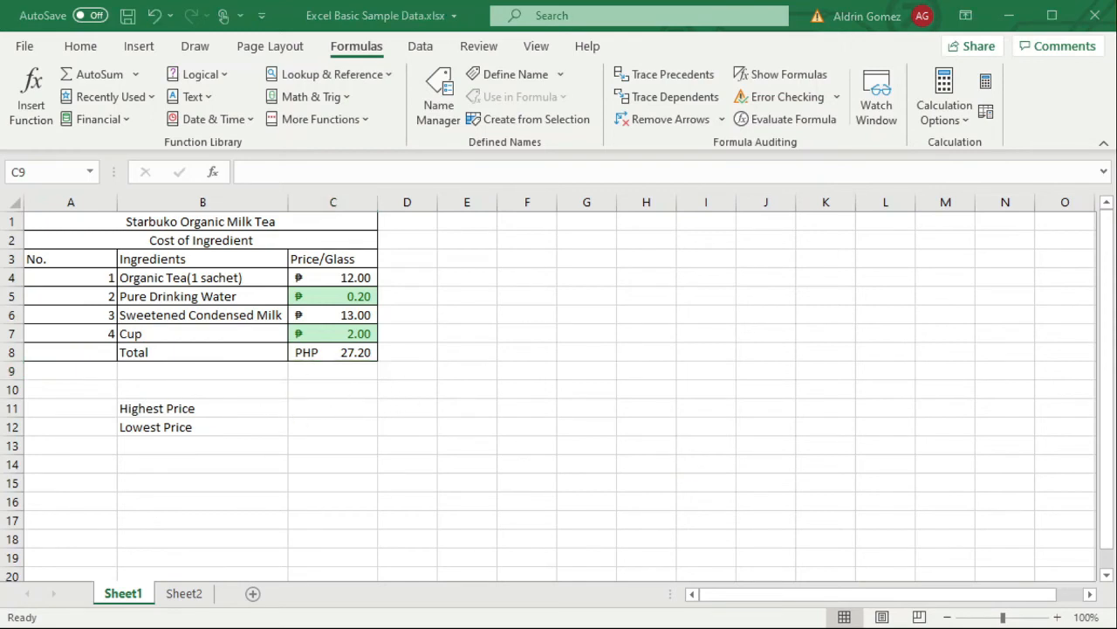
# Step: Enter the label "Estimated Price" in B9 and the amount 25.00 in C9
pyautogui.click(152, 369)
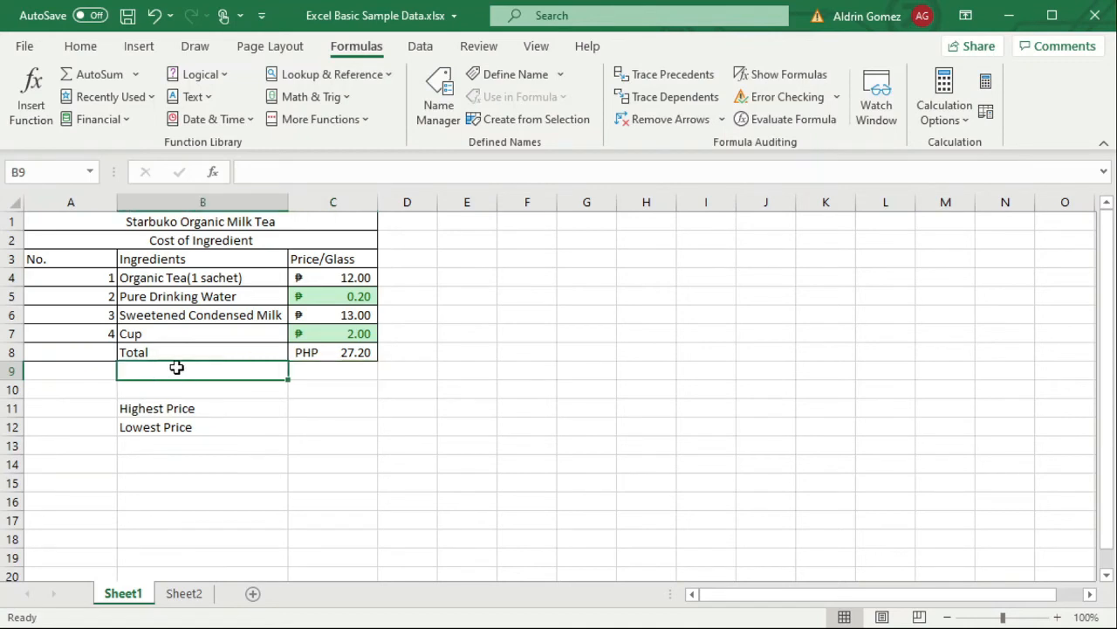
pyautogui.write('Est')
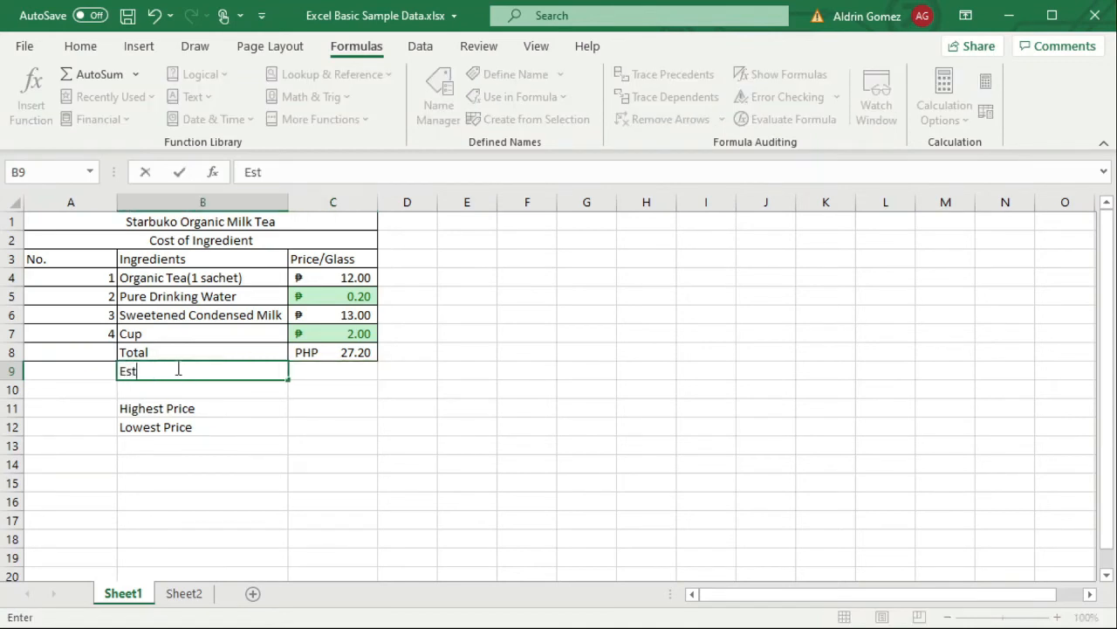
pyautogui.write('imated Price')
pyautogui.press('Tab')
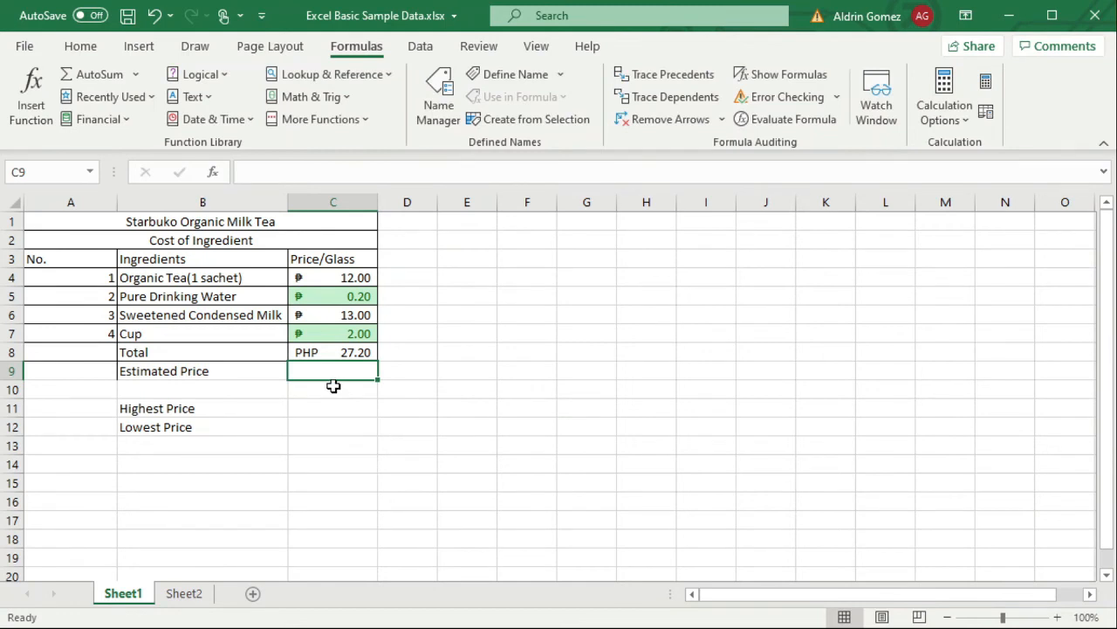
pyautogui.write('25.00')
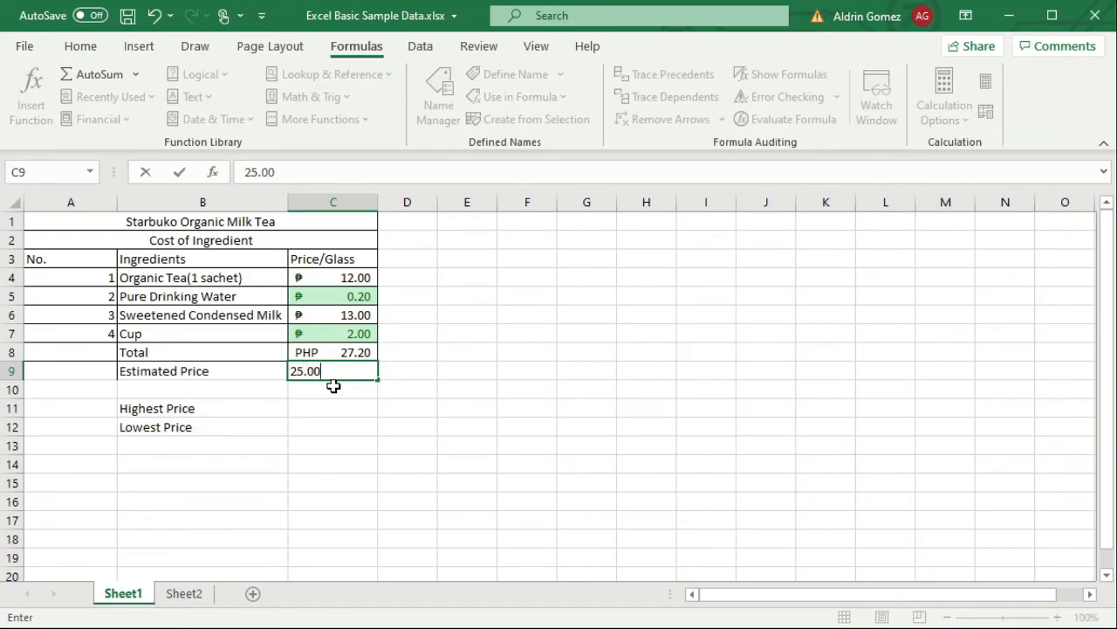
pyautogui.press('Return')
pyautogui.click(333, 375)
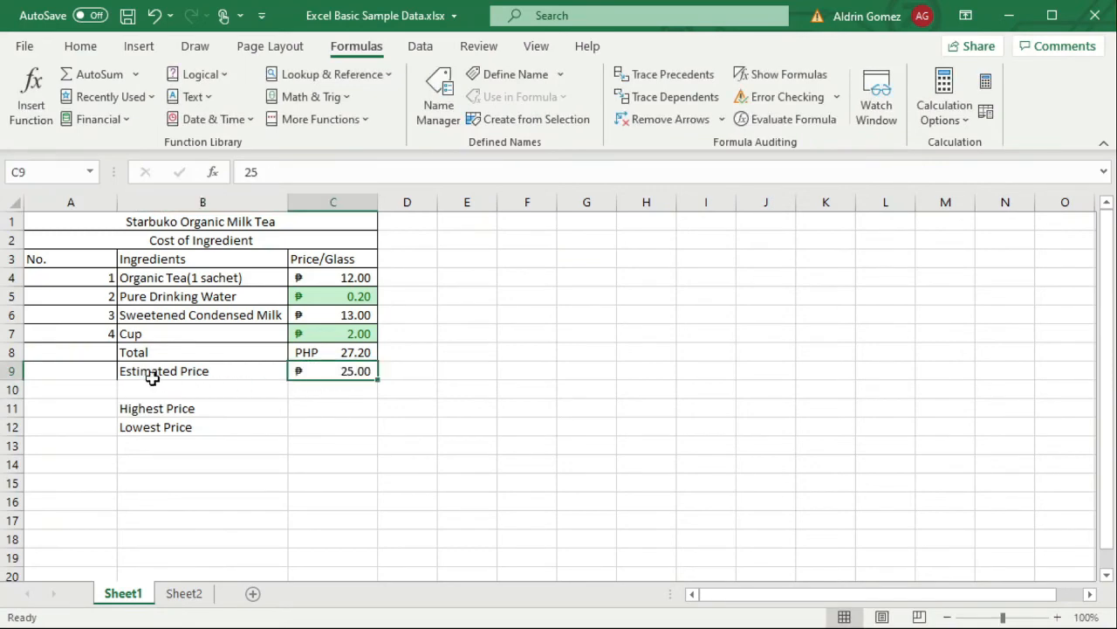
# Step: Enter the label "Profit" in B10 and calculate it in C10 with the formula =C8-C9
pyautogui.click(175, 389)
pyautogui.write('Profit')
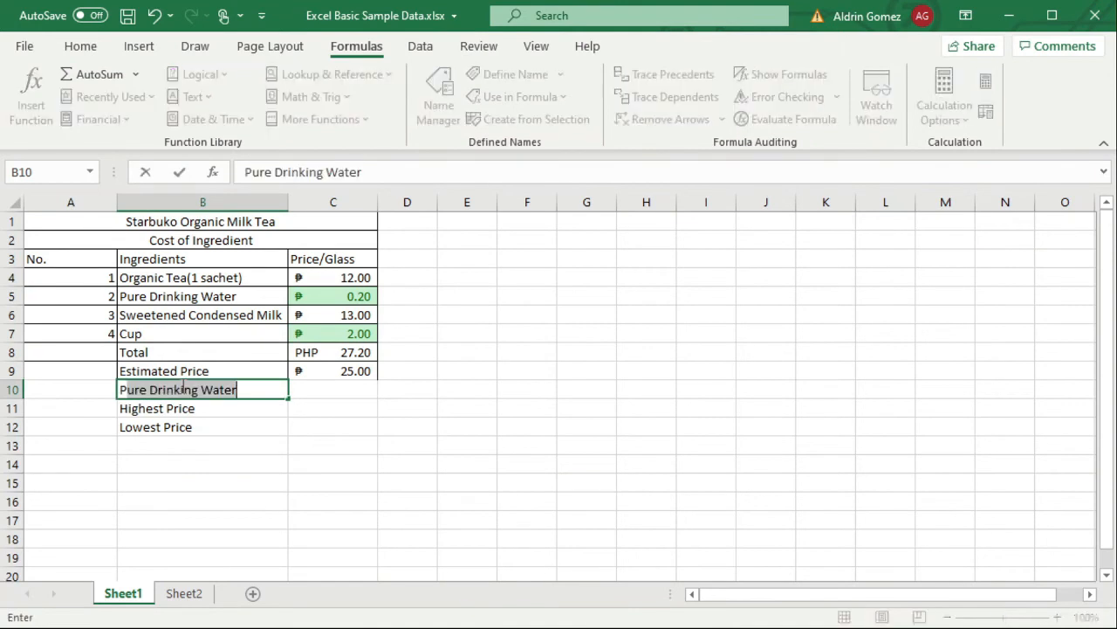
pyautogui.press('Tab')
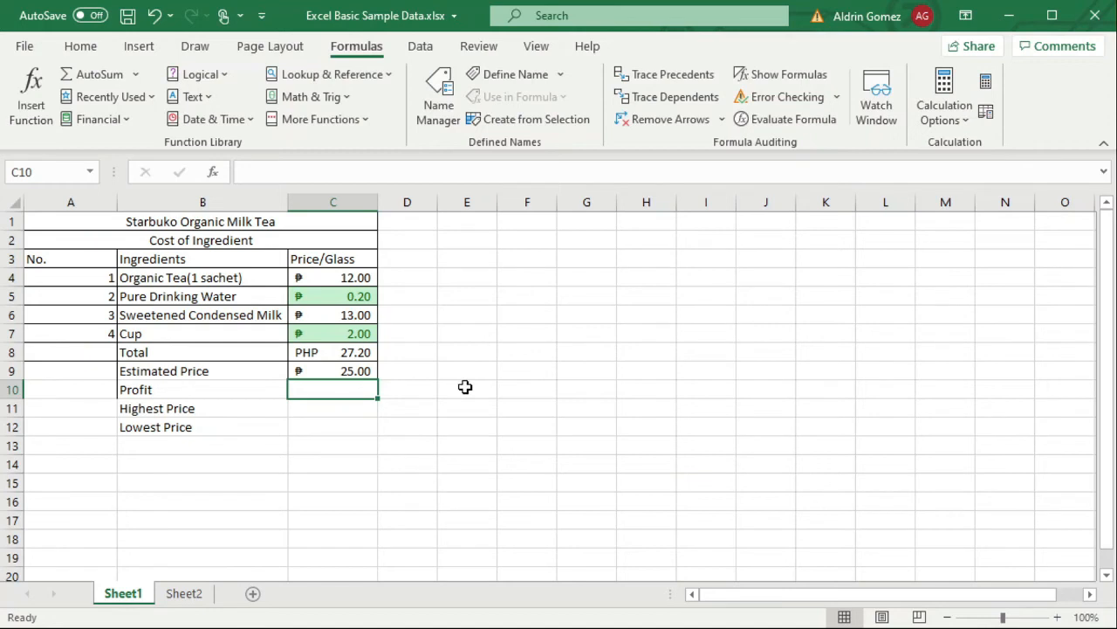
pyautogui.write('=')
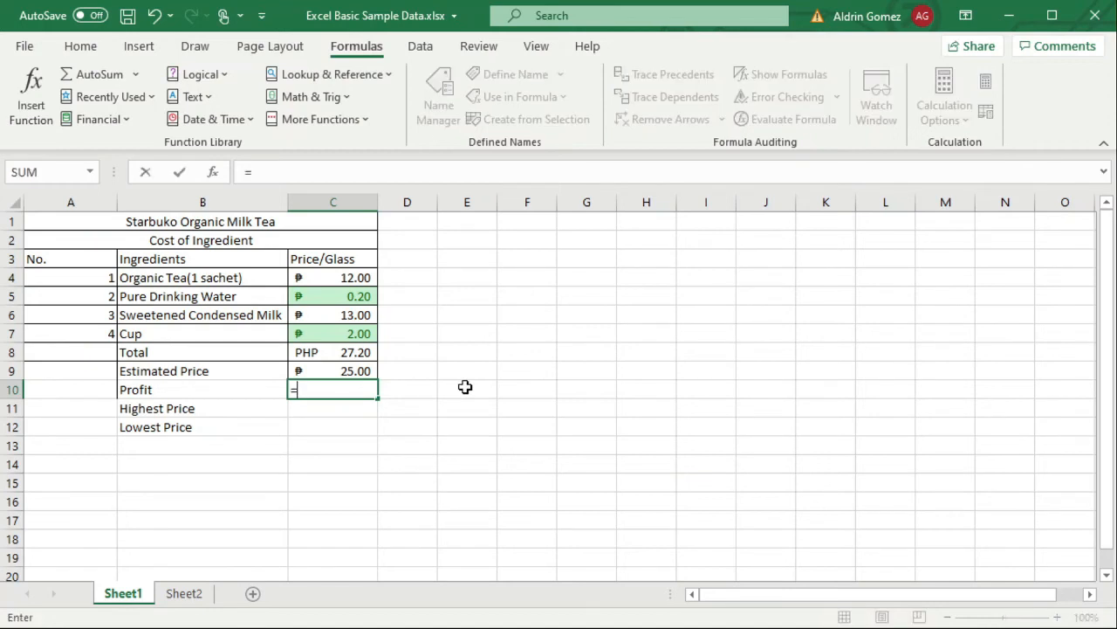
pyautogui.click(356, 352)
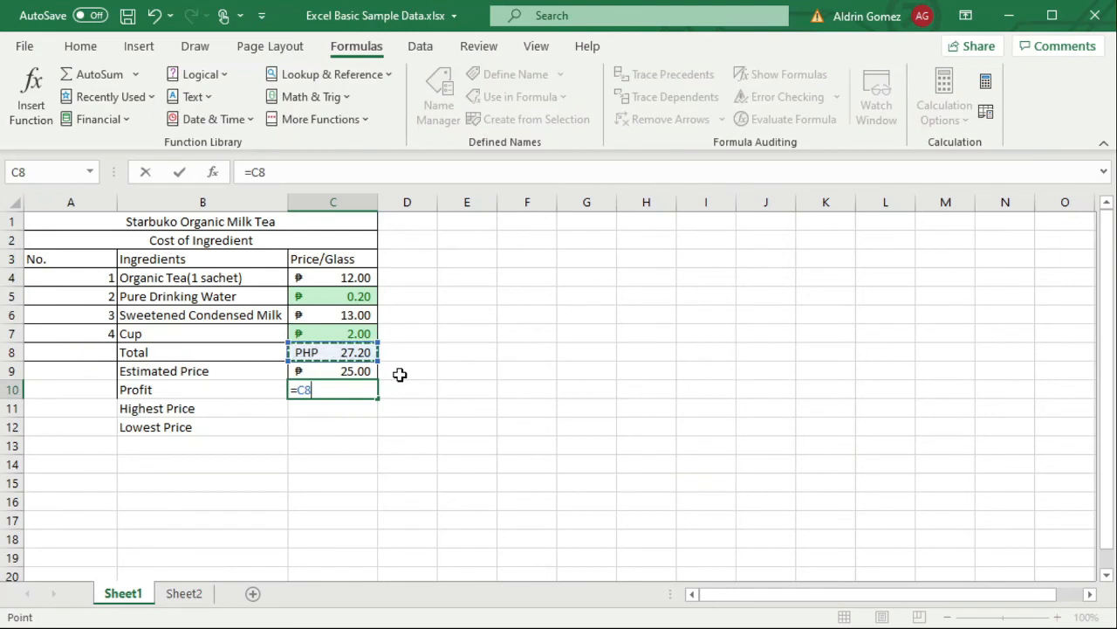
pyautogui.write('-')
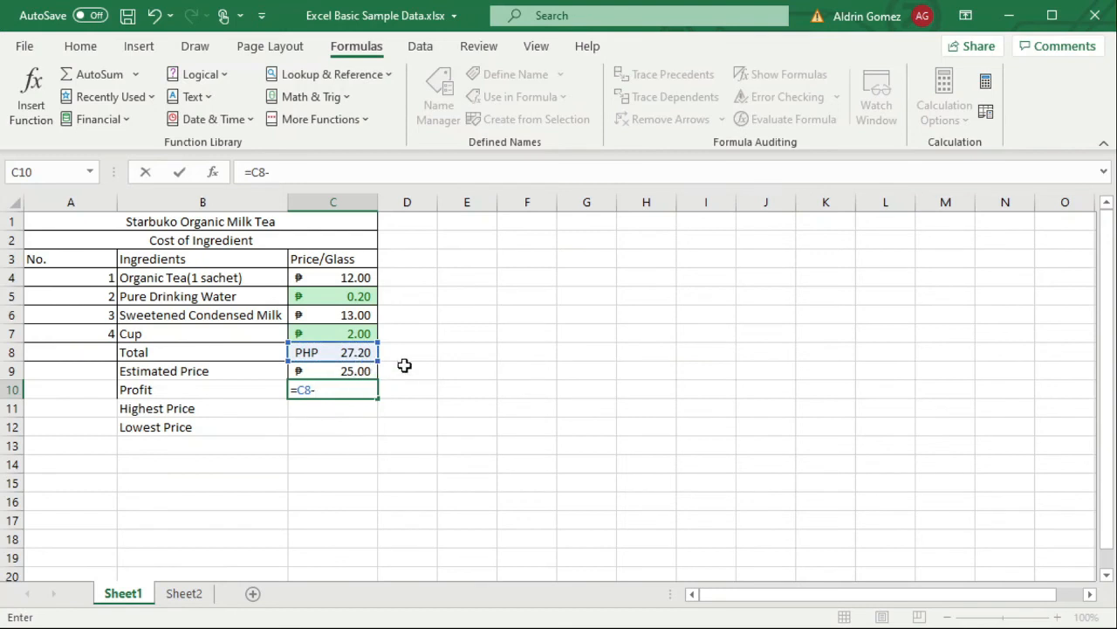
pyautogui.click(348, 372)
pyautogui.press('Return')
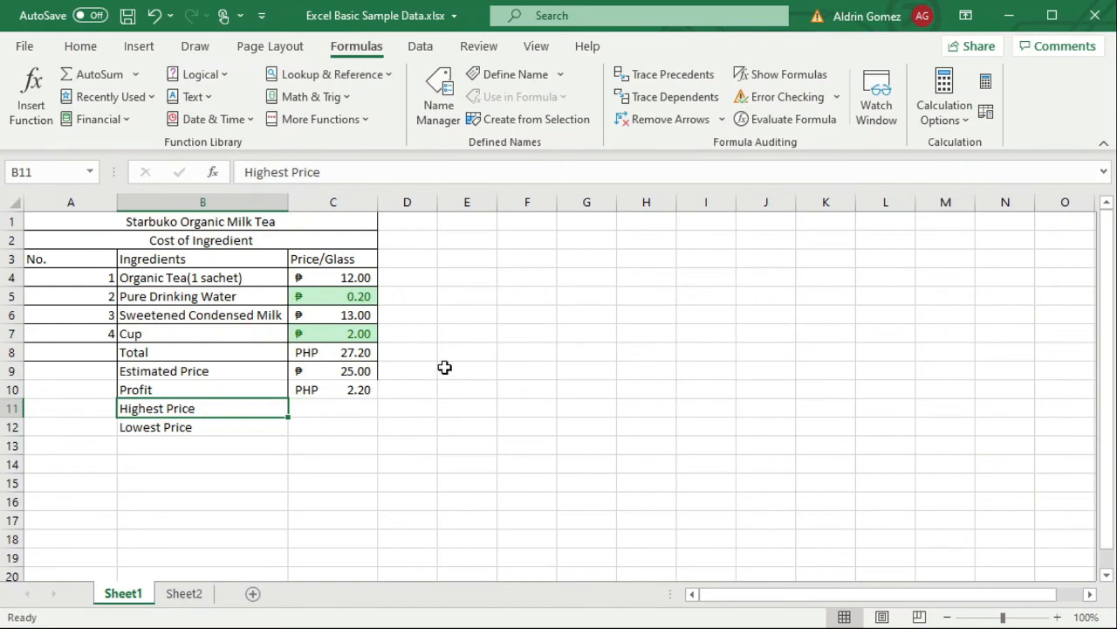
# Step: Find the highest ingredient price in C11 with the AutoSum Max function, restricting its range to C4:C7
pyautogui.click(206, 428)
pyautogui.click(201, 404)
pyautogui.click(195, 426)
pyautogui.click(200, 407)
pyautogui.click(320, 408)
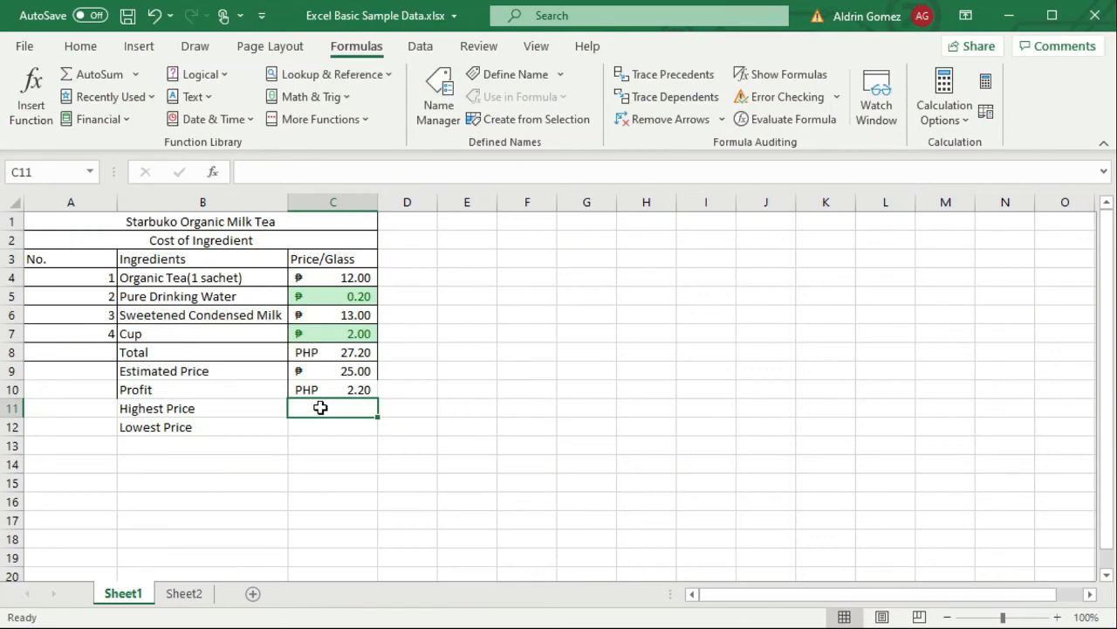
pyautogui.click(135, 75)
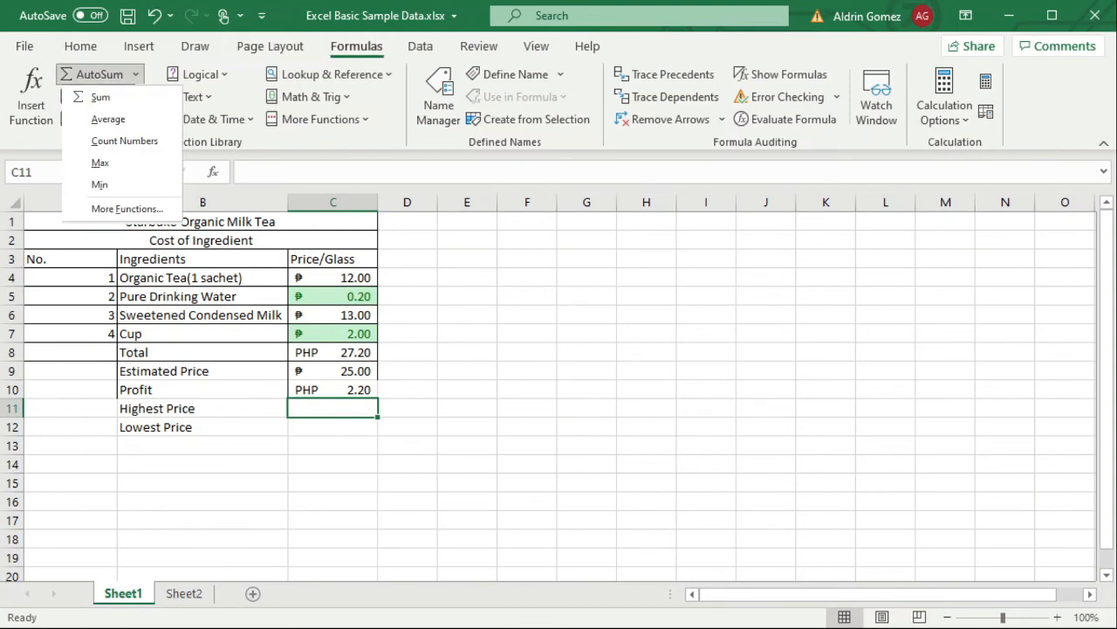
pyautogui.click(99, 162)
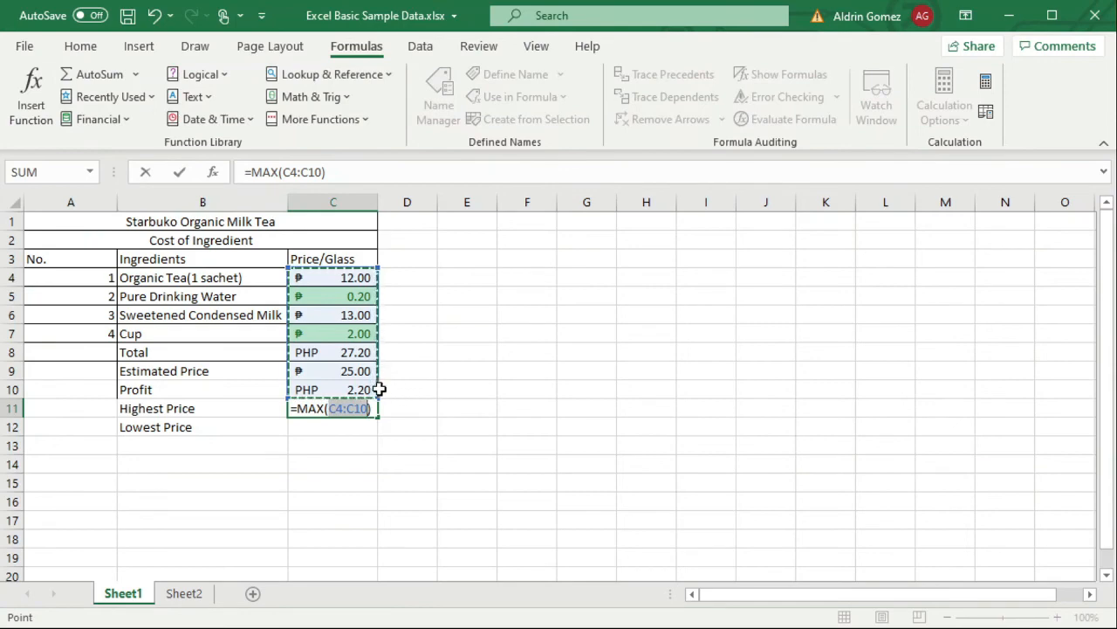
pyautogui.click(347, 279)
pyautogui.moveTo(349, 291); pyautogui.dragTo(345, 335)
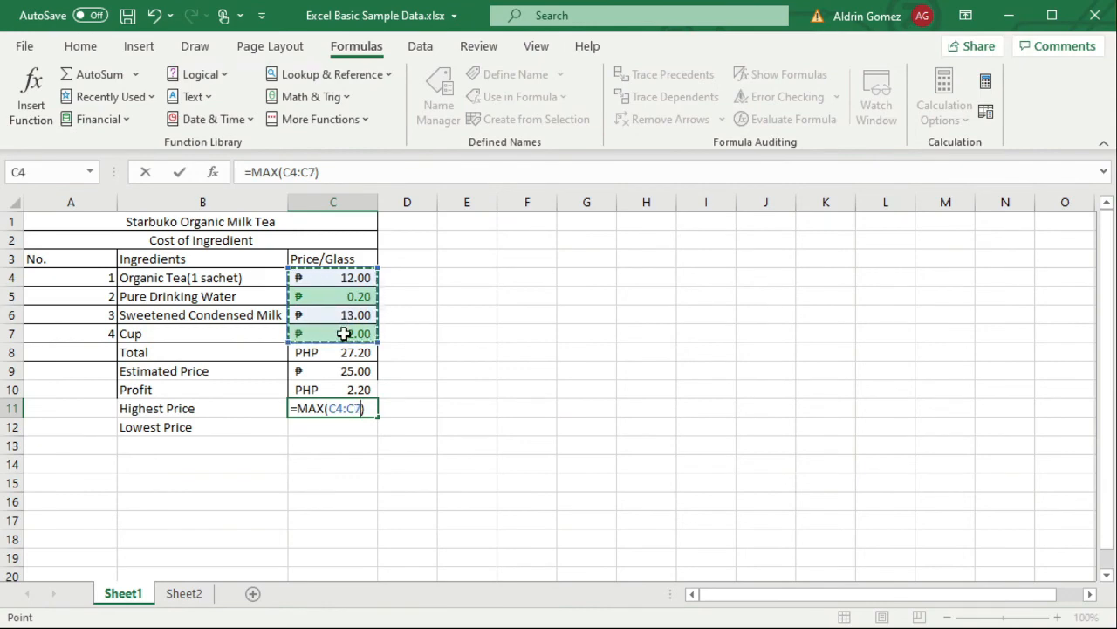
pyautogui.press('Return')
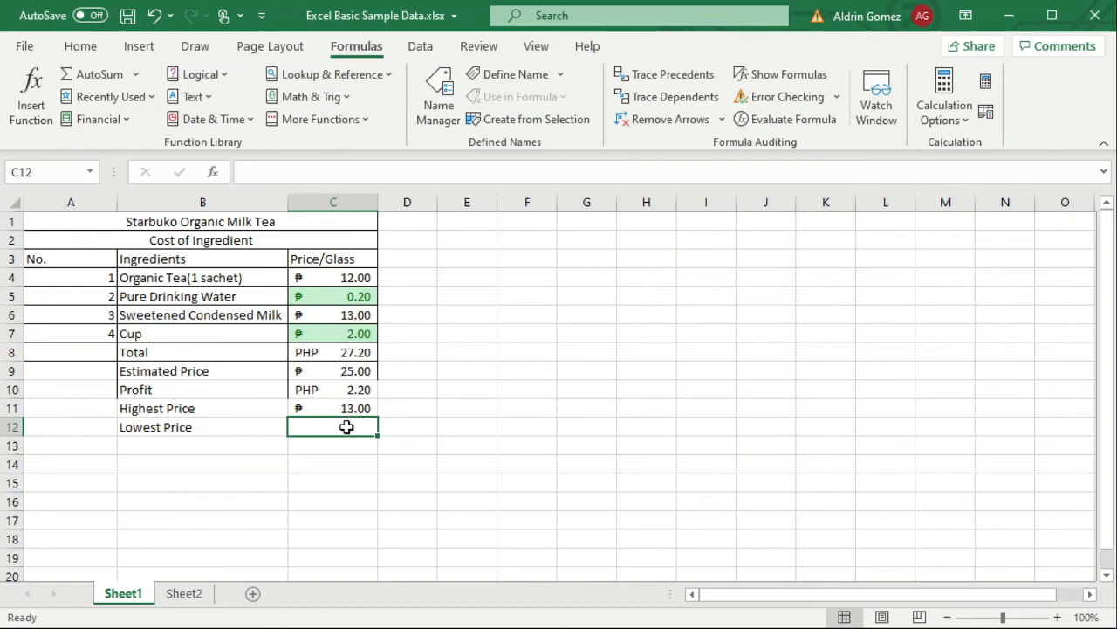
# Step: Find the lowest ingredient price in C12 with the AutoSum Min function, restricting its range to C4:C7
pyautogui.click(135, 74)
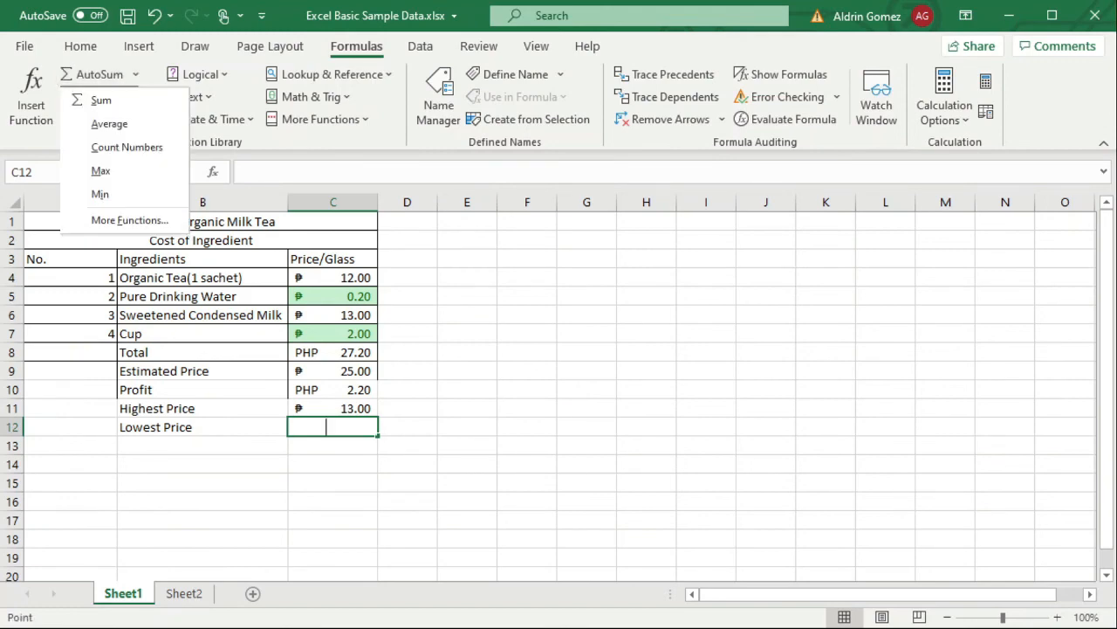
pyautogui.click(100, 193)
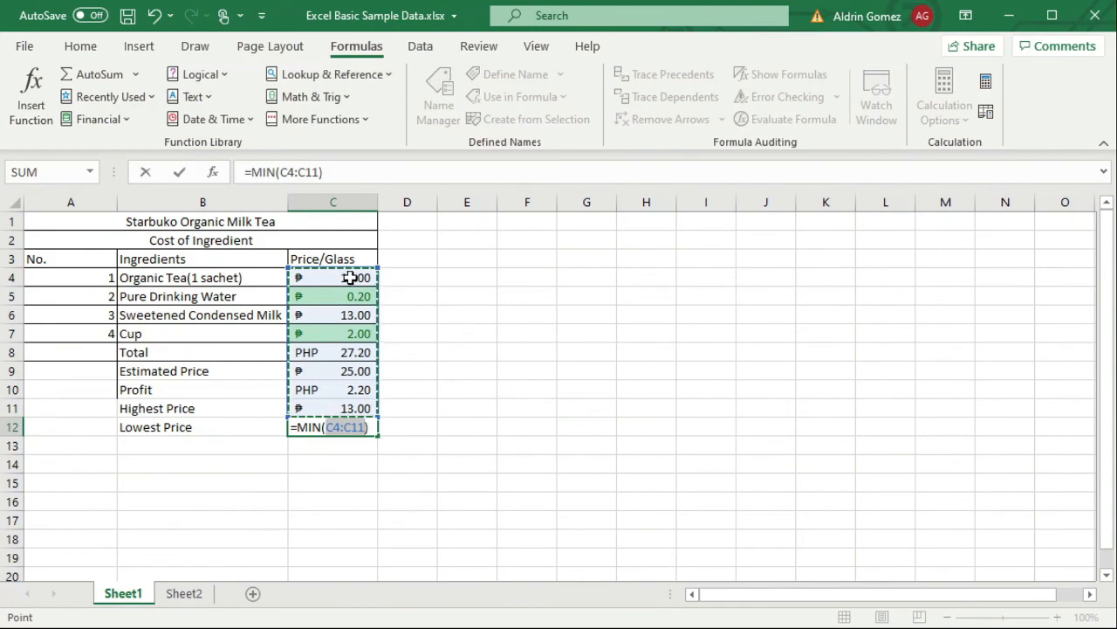
pyautogui.click(350, 277)
pyautogui.moveTo(350, 277); pyautogui.dragTo(348, 341)
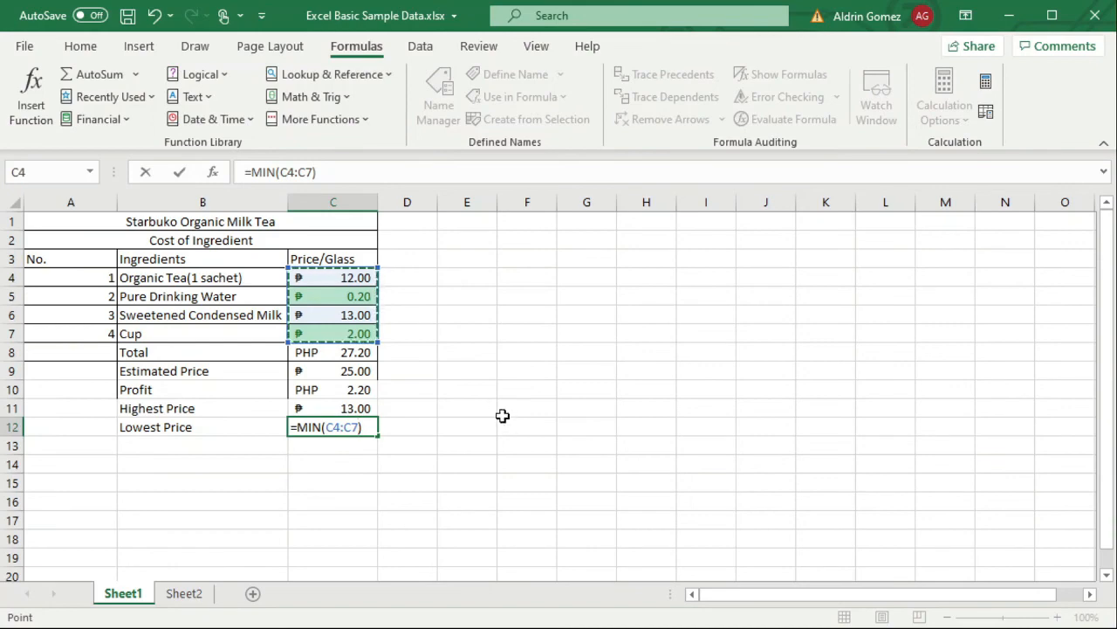
pyautogui.press('Return')
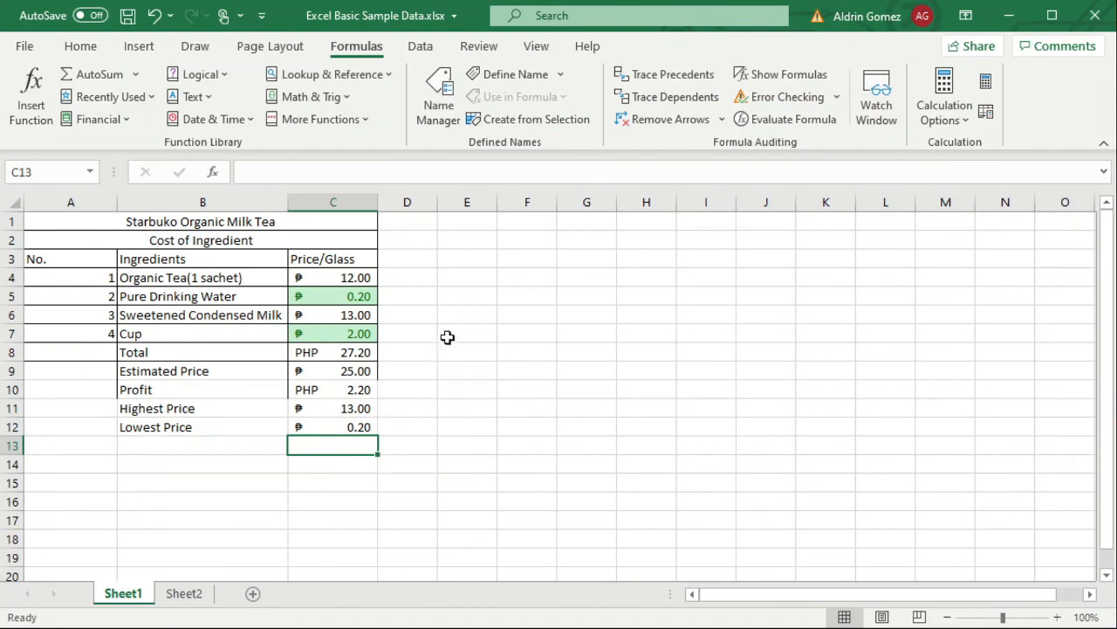
# Step: Increase the height of title rows 1 and 2 and narrow column A
pyautogui.click(80, 48)
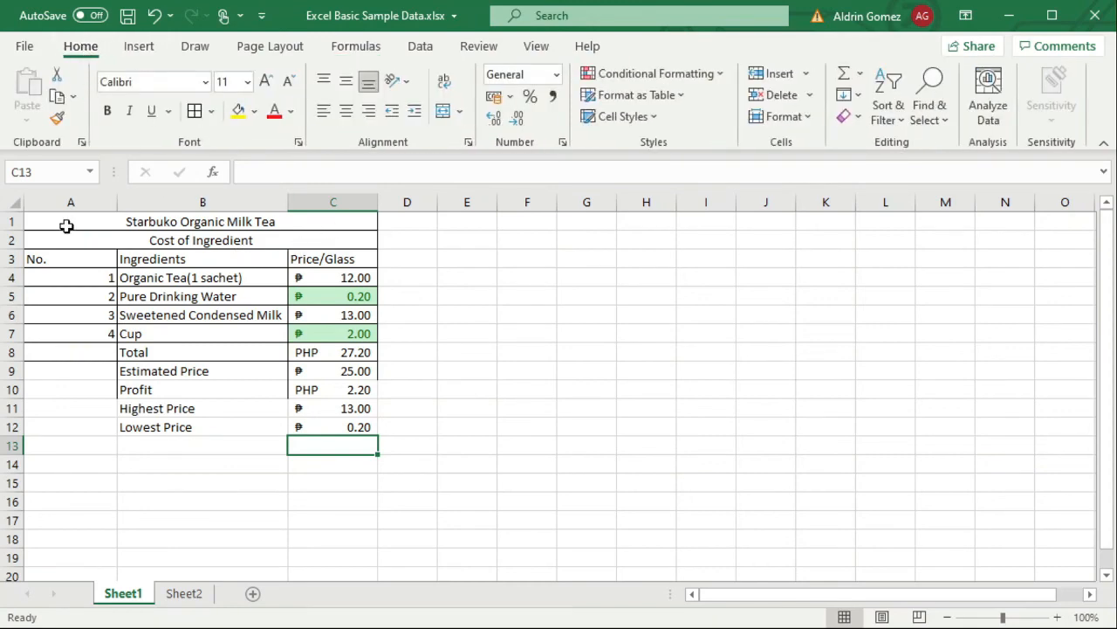
pyautogui.moveTo(15, 230); pyautogui.dragTo(13, 270)
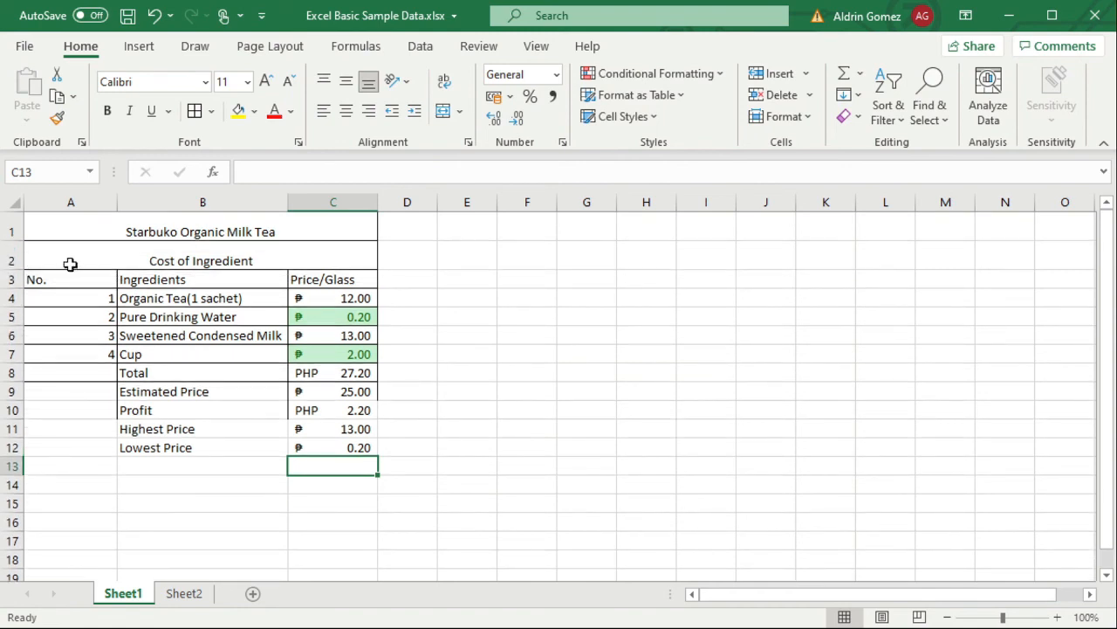
pyautogui.moveTo(116, 202); pyautogui.dragTo(93, 202)
# Step: Align the item numbers in A4:A7 to the middle and centre of their cells
pyautogui.moveTo(54, 297); pyautogui.dragTo(50, 349)
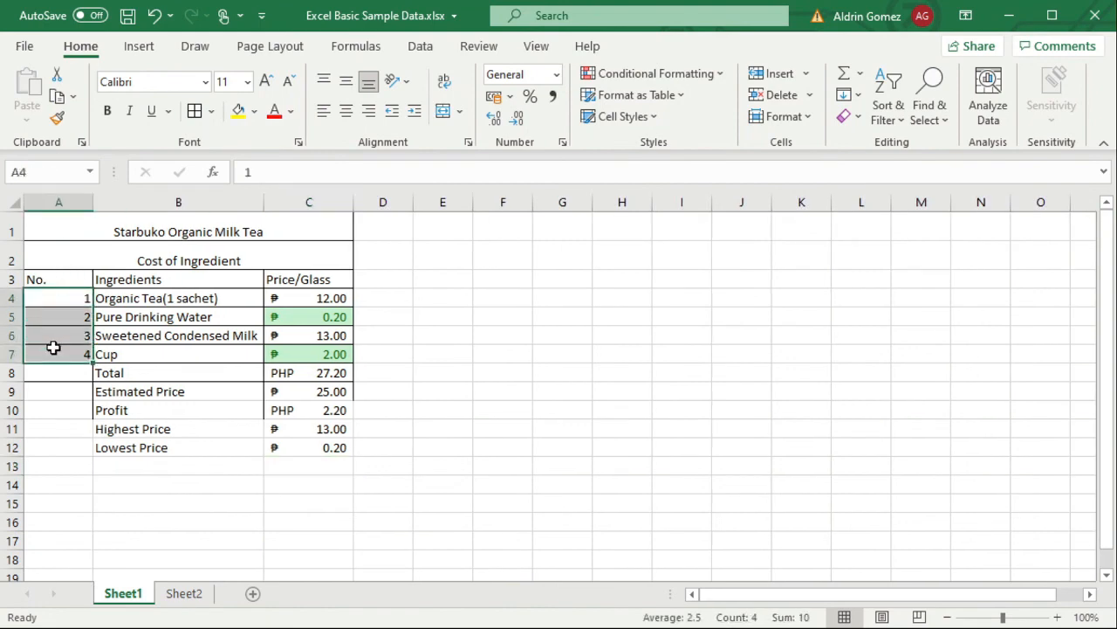
pyautogui.click(348, 83)
pyautogui.click(346, 112)
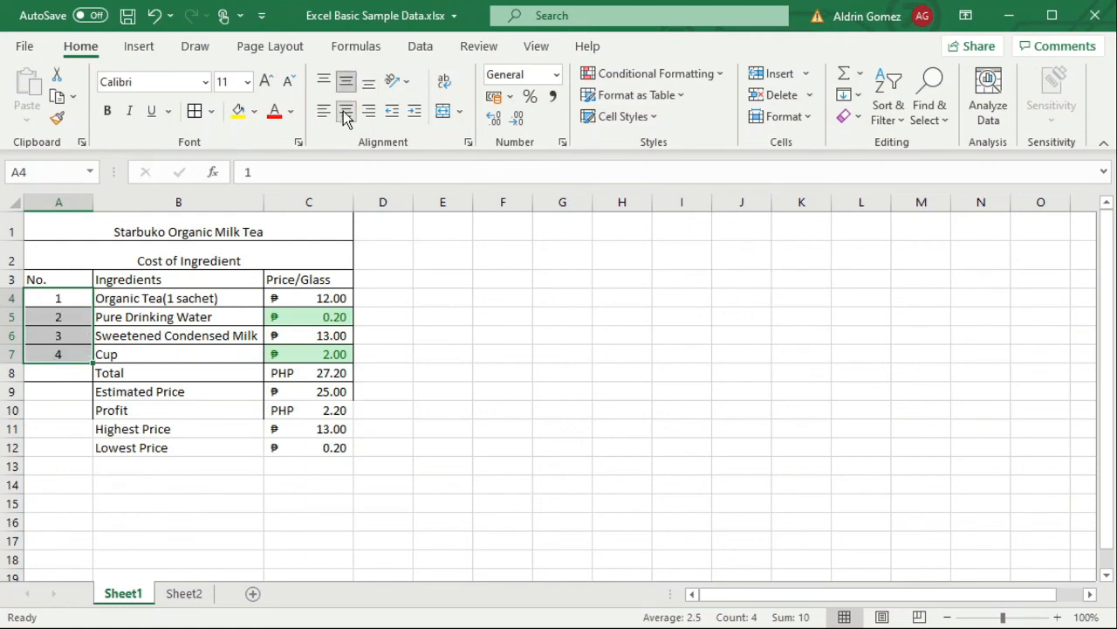
# Step: Fill the header cells A3:C3 with a light gold theme colour
pyautogui.moveTo(40, 279); pyautogui.dragTo(310, 280)
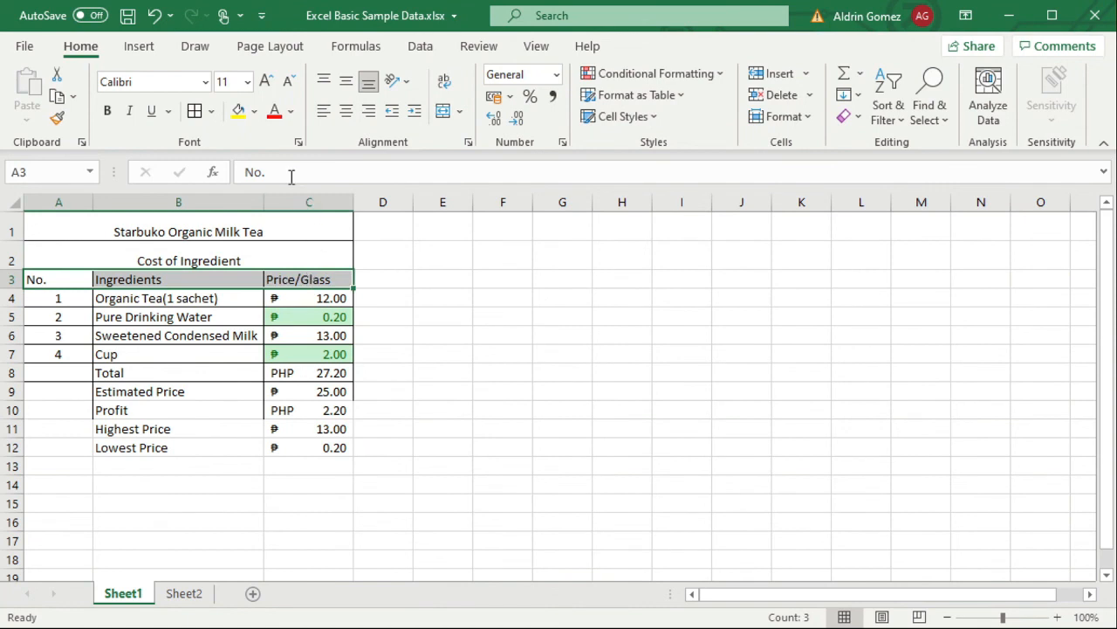
pyautogui.click(255, 112)
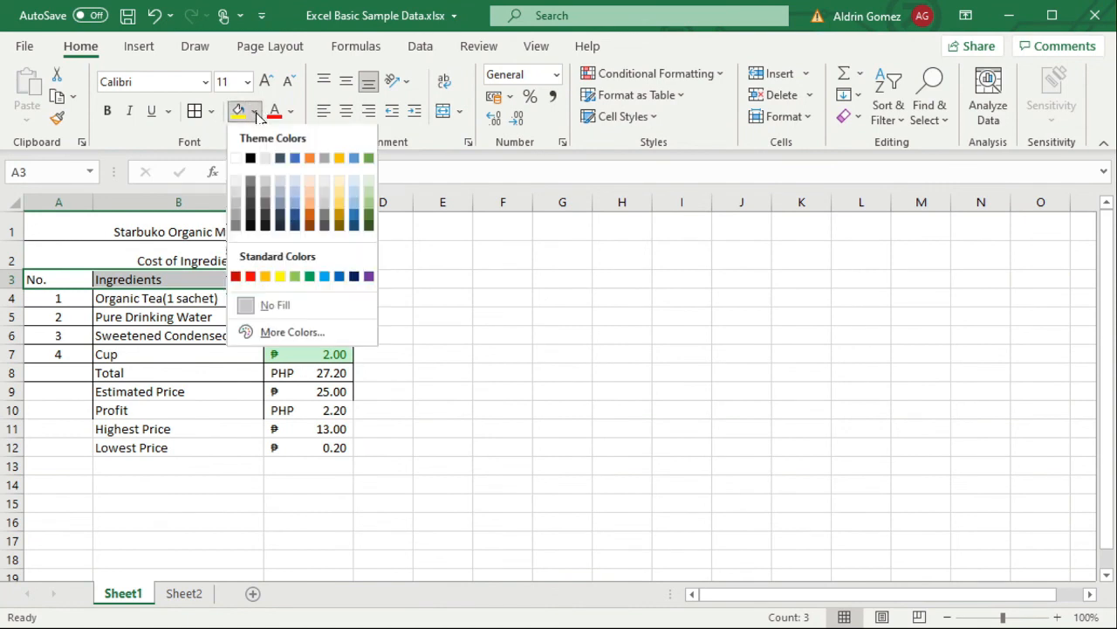
pyautogui.click(324, 192)
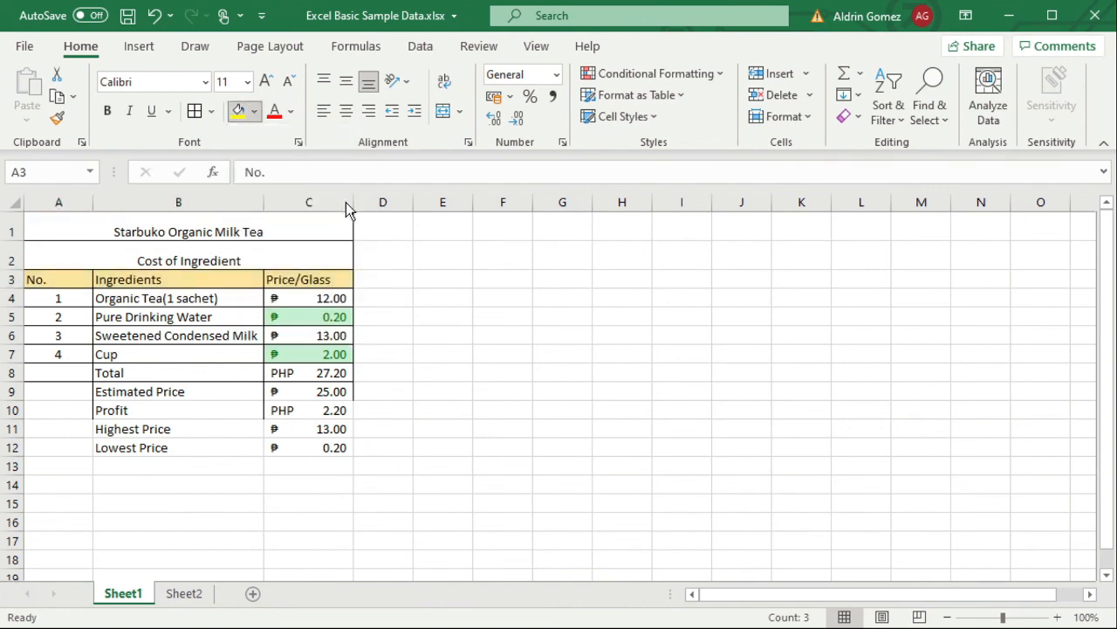
pyautogui.click(243, 259)
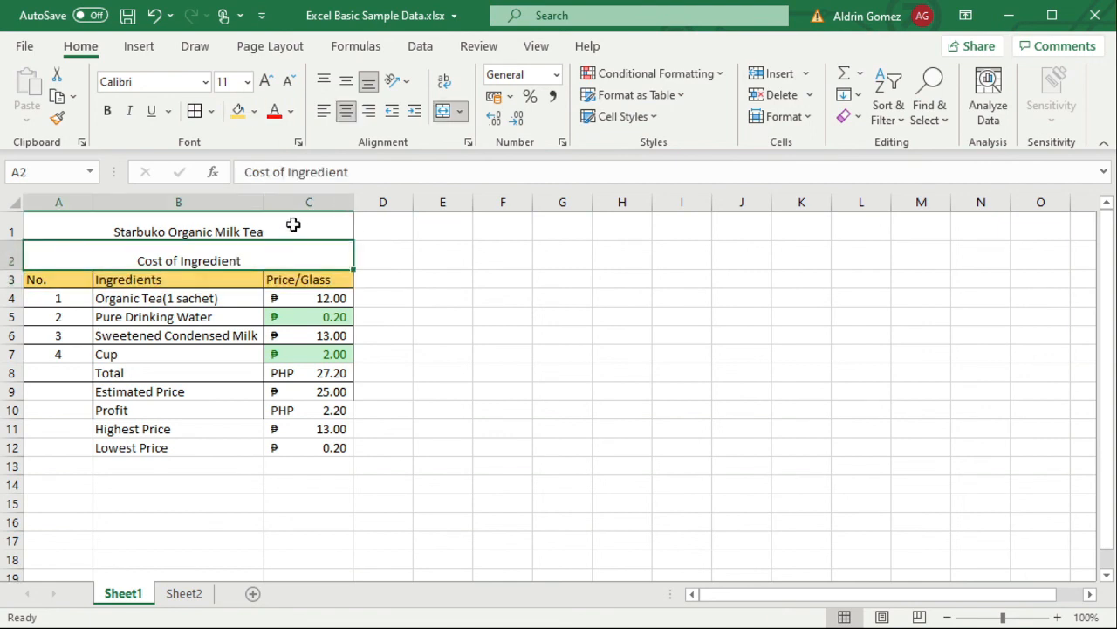
pyautogui.click(294, 225)
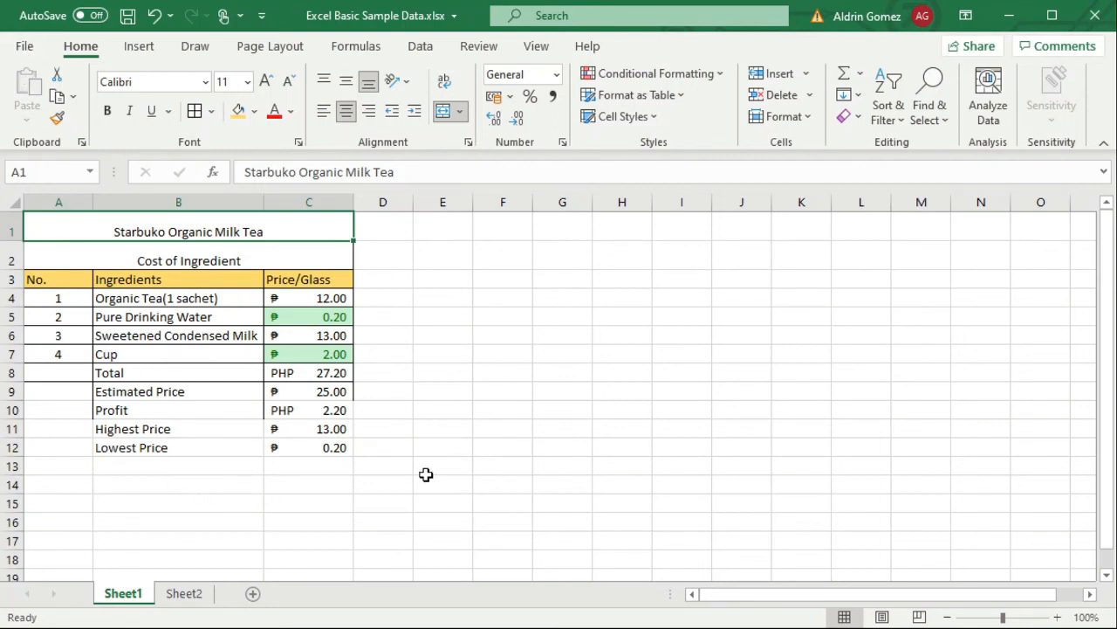
# Step: Save a copy of the workbook in the MODULES folder as "Excel Basic Sample Data Version 1"
pyautogui.click(38, 47)
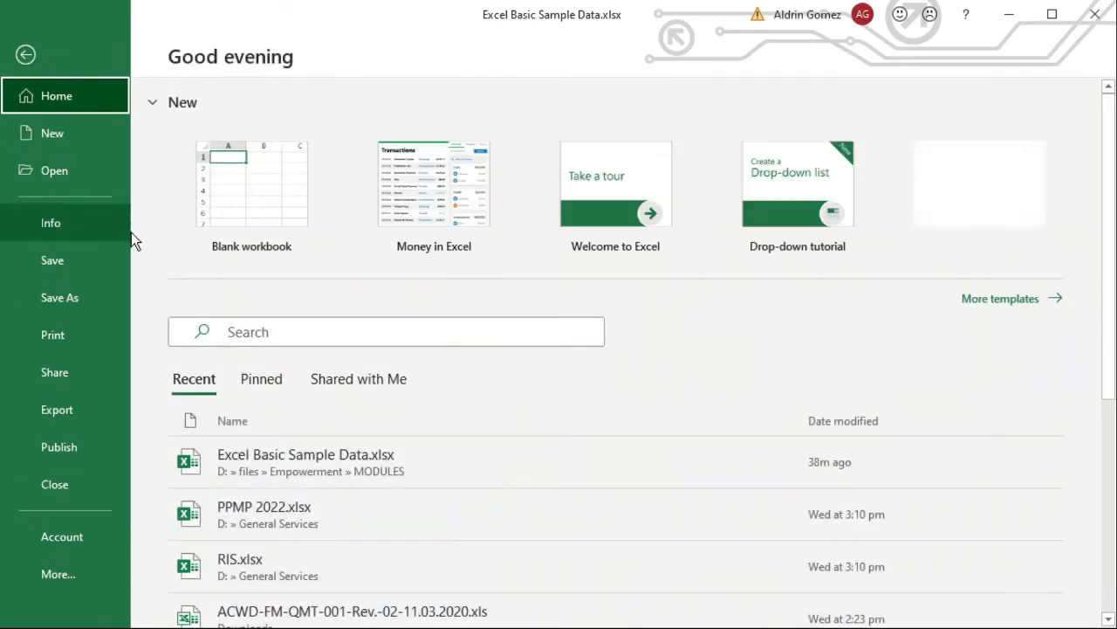
pyautogui.click(87, 300)
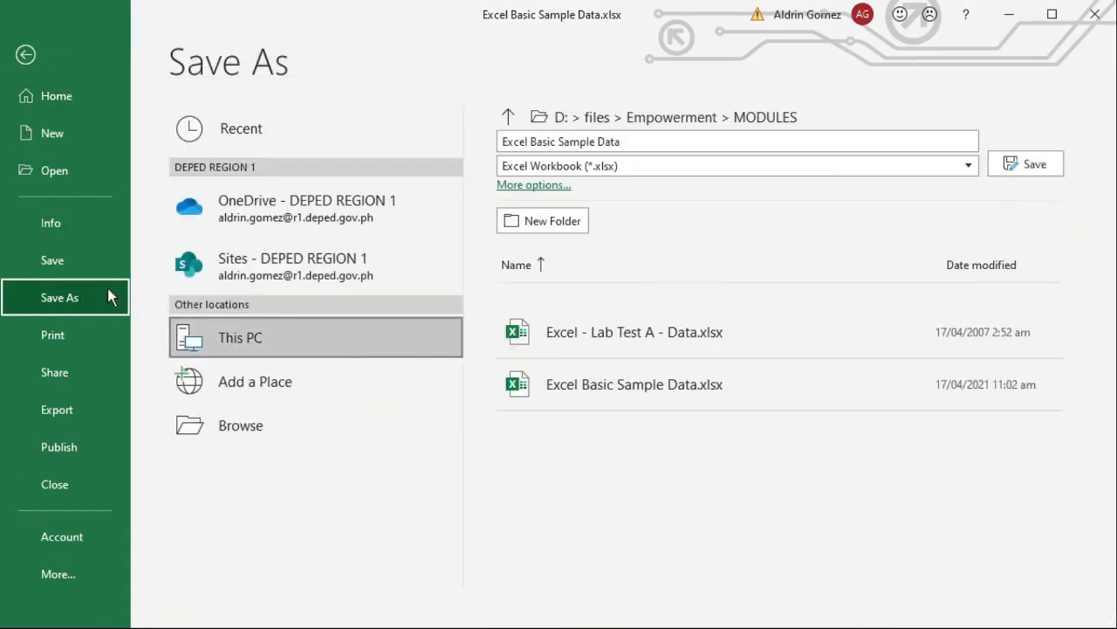
pyautogui.click(616, 140)
pyautogui.click(639, 140)
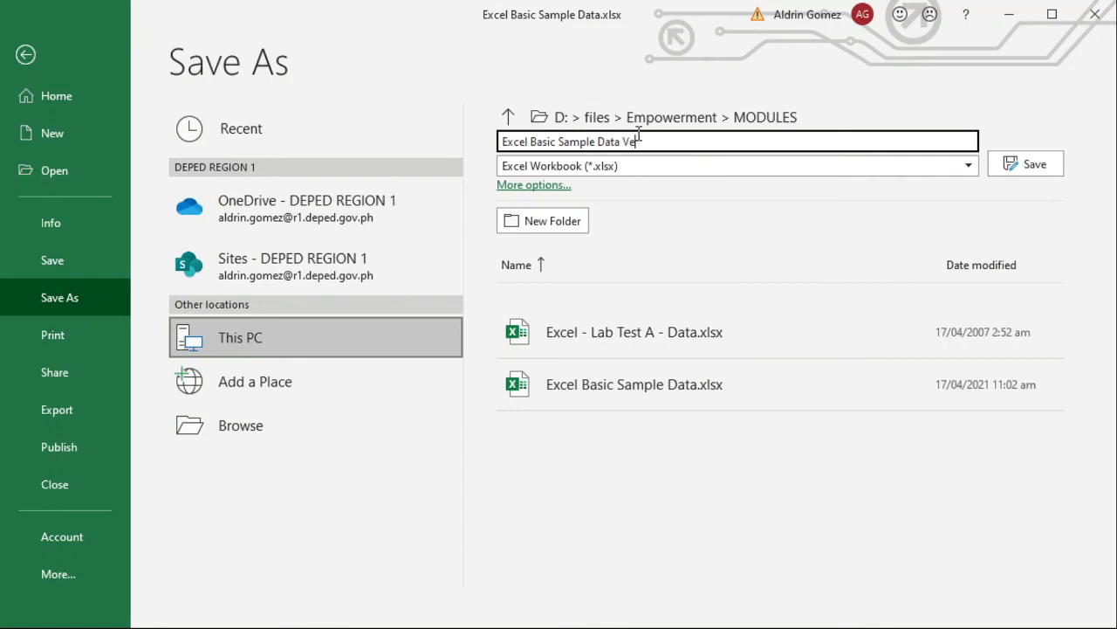
pyautogui.write('on 1')
pyautogui.click(1036, 165)
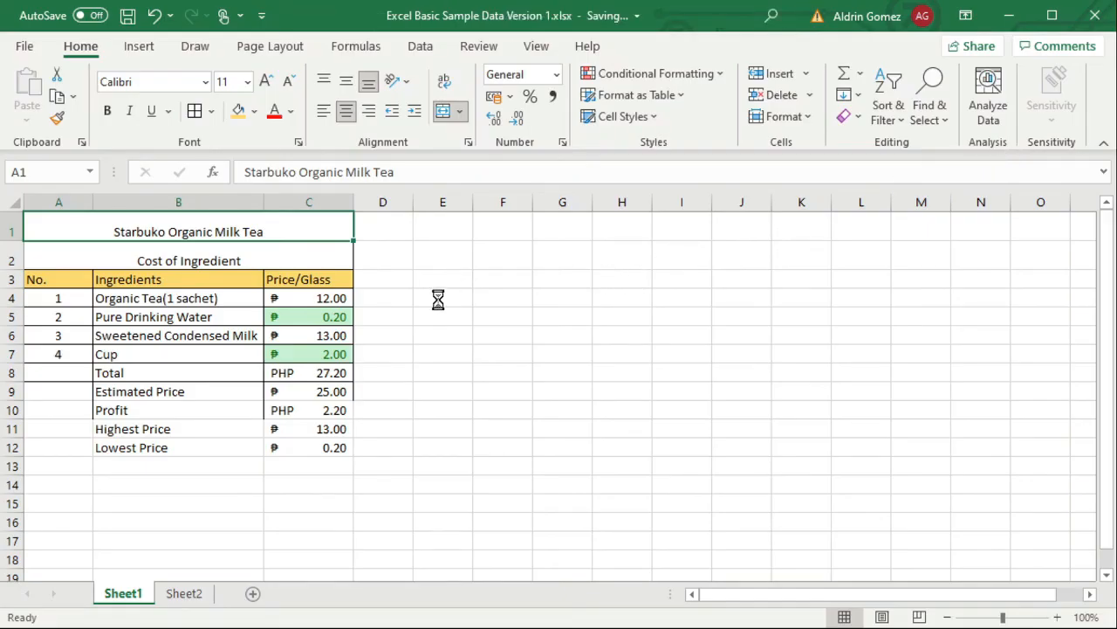